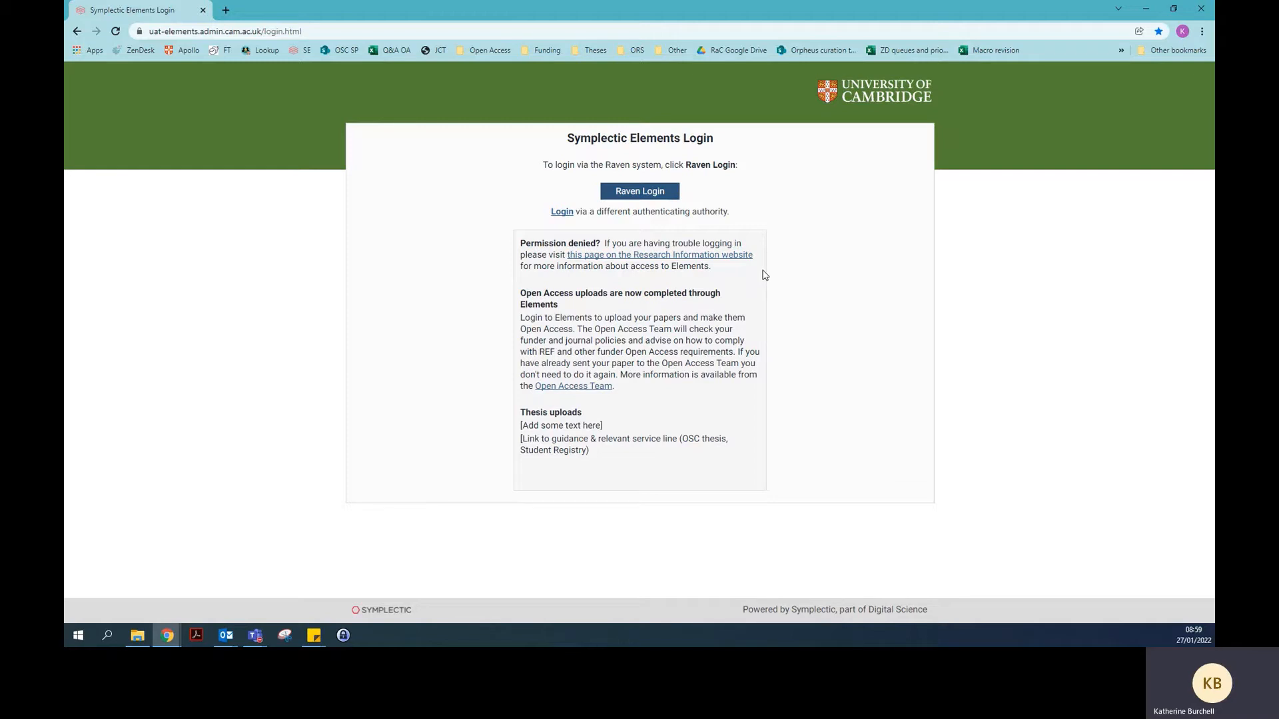
Sign in to the Elements test site with Raven Login
click(663, 195)
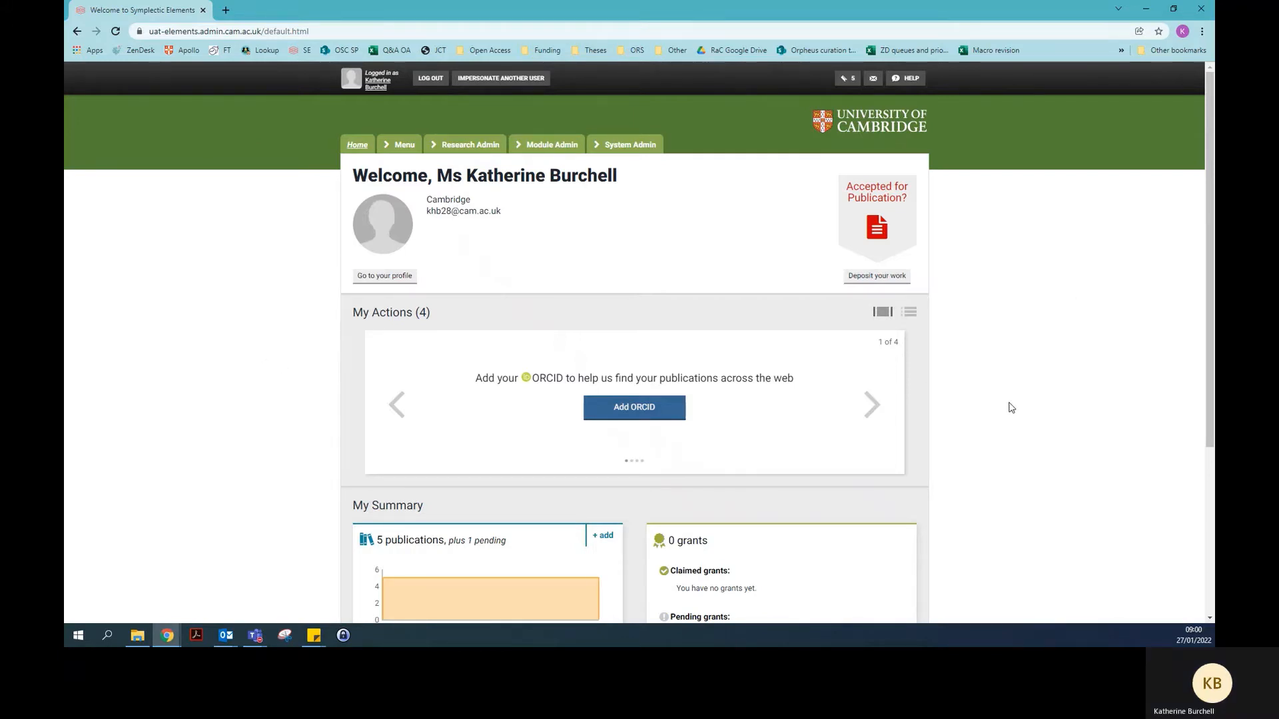
Scroll down to My Summary, which shows 5 claimed publications
scroll(1010, 406, down, 4)
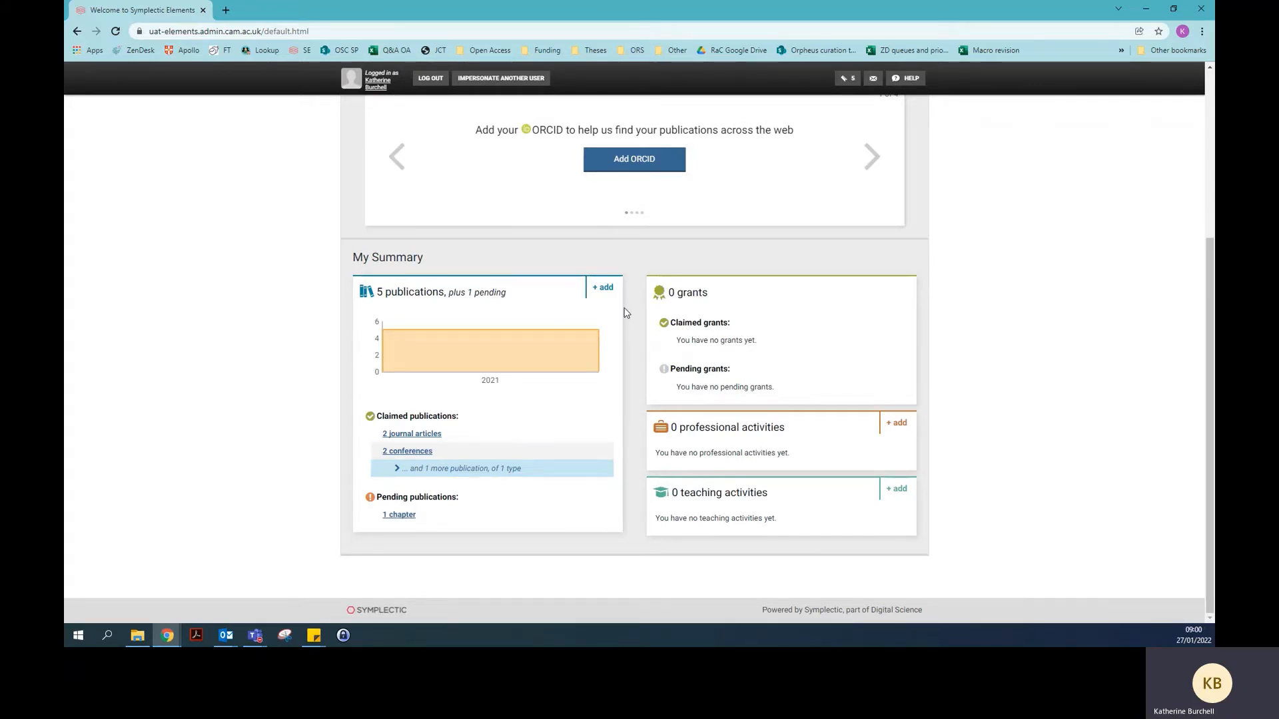
Add a new Thesis publication titled 'Katherine test submission'
click(604, 289)
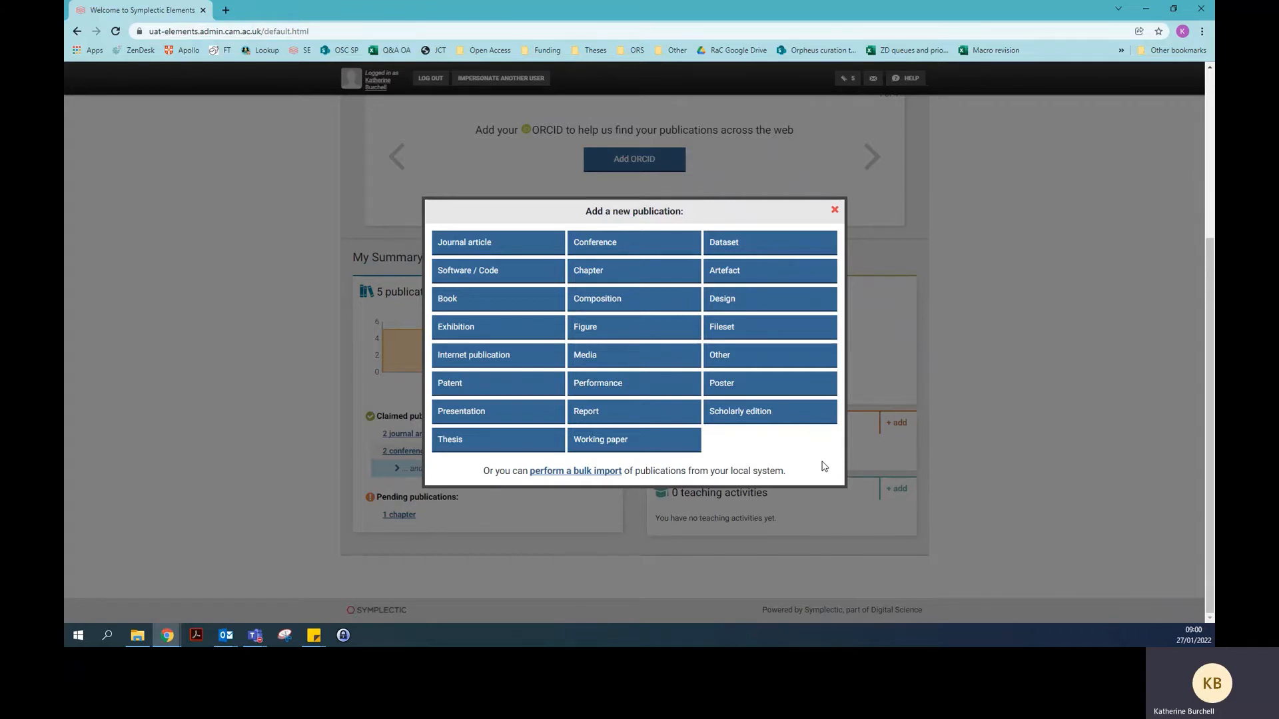
click(482, 443)
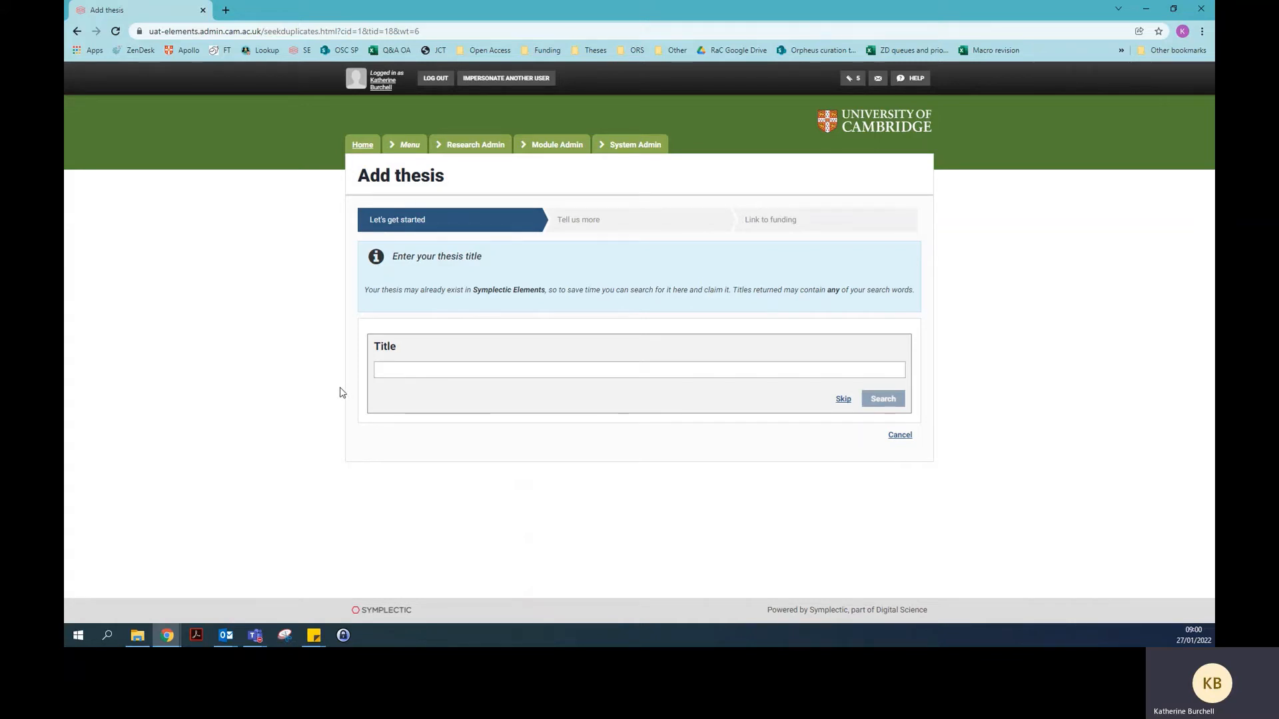
click(393, 370)
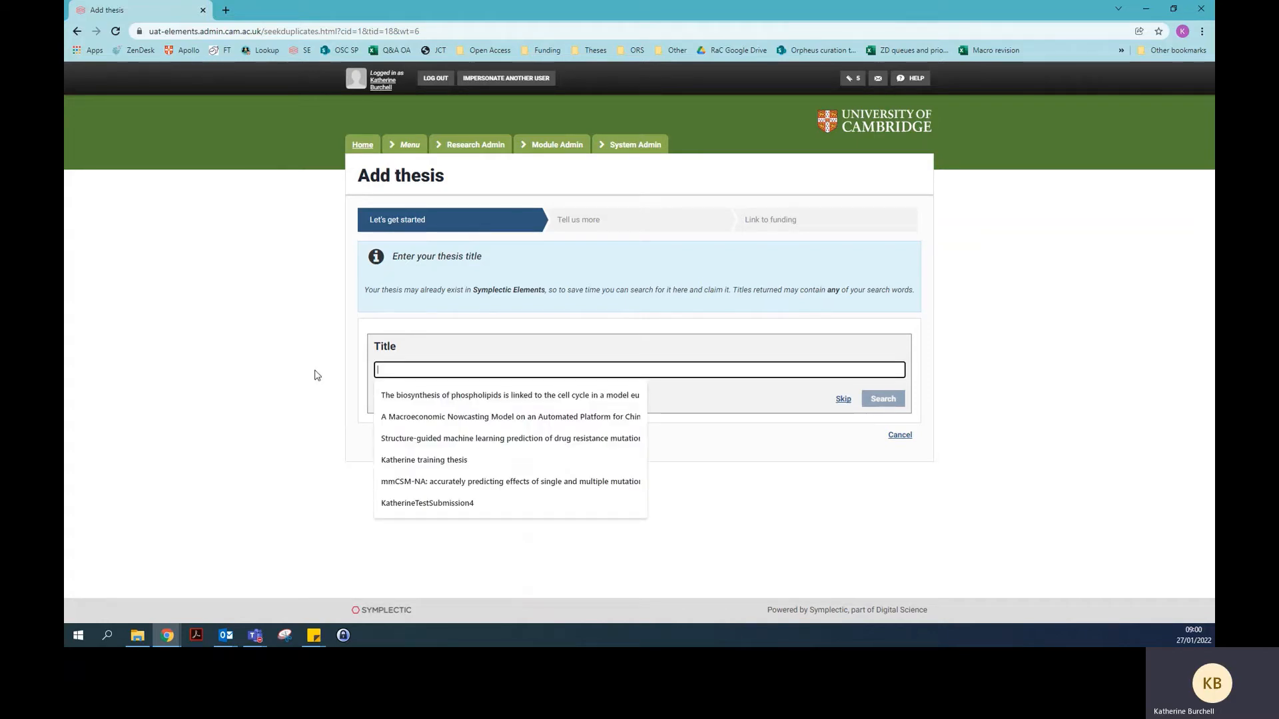
text(Katherine test )
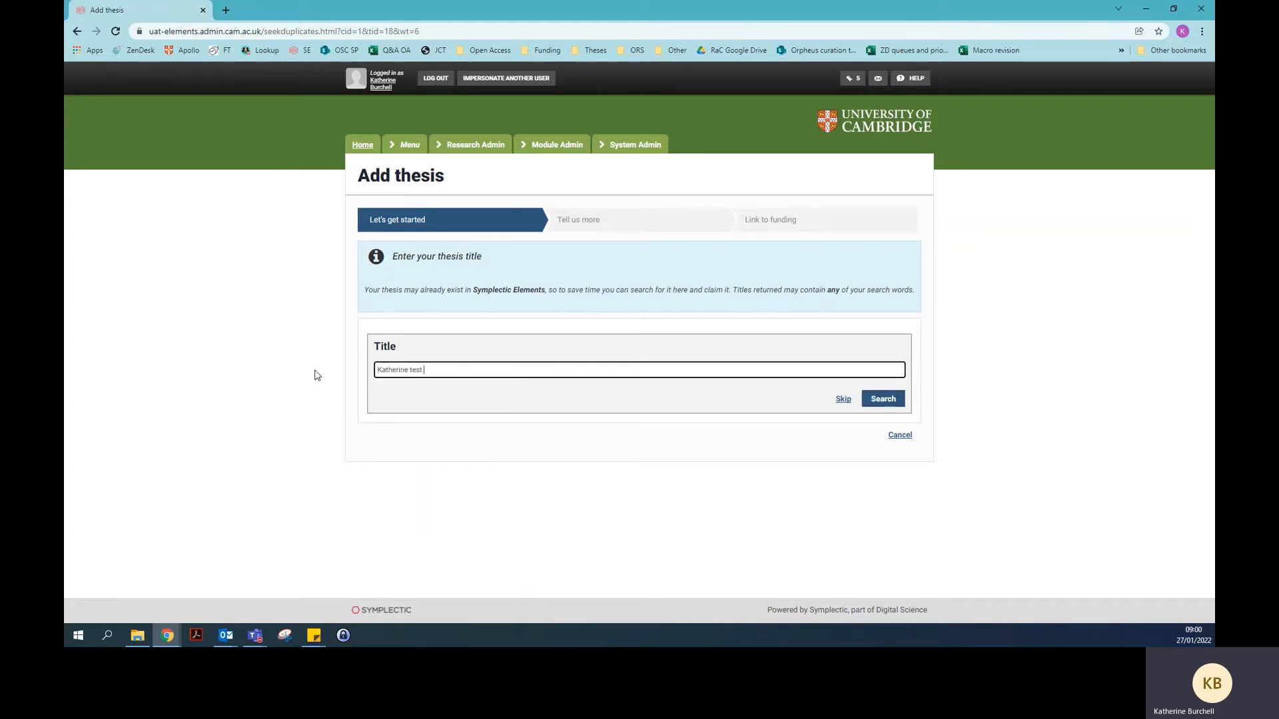
text(submission)
click(866, 452)
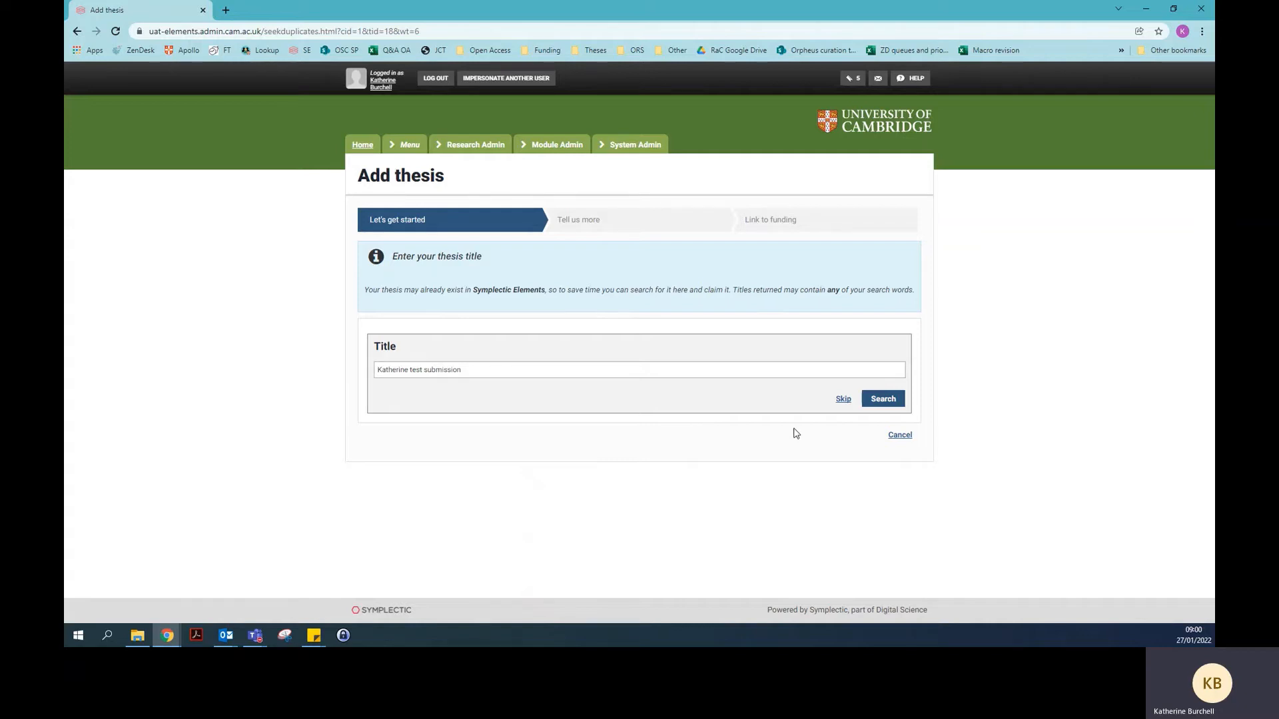
Skip the duplicate search and tick 'Author of' to list yourself as thesis author
click(844, 399)
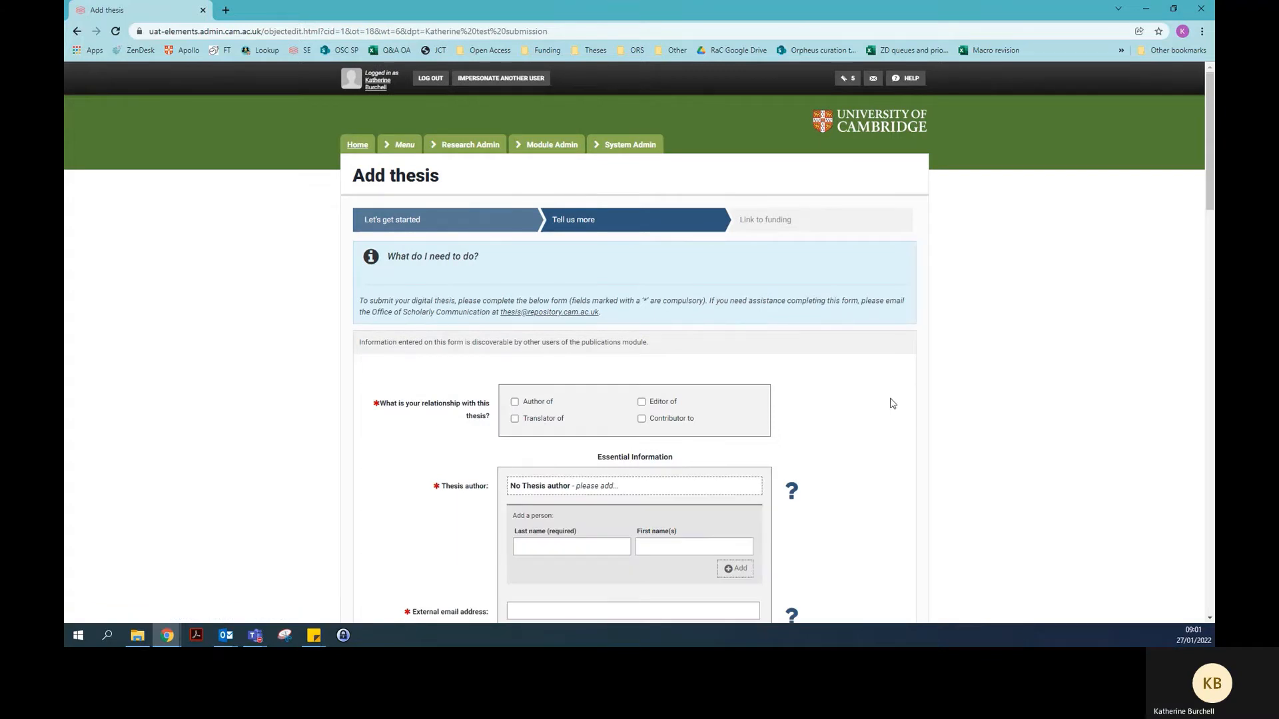
scroll(909, 413, down, 2)
scroll(909, 413, up, 2)
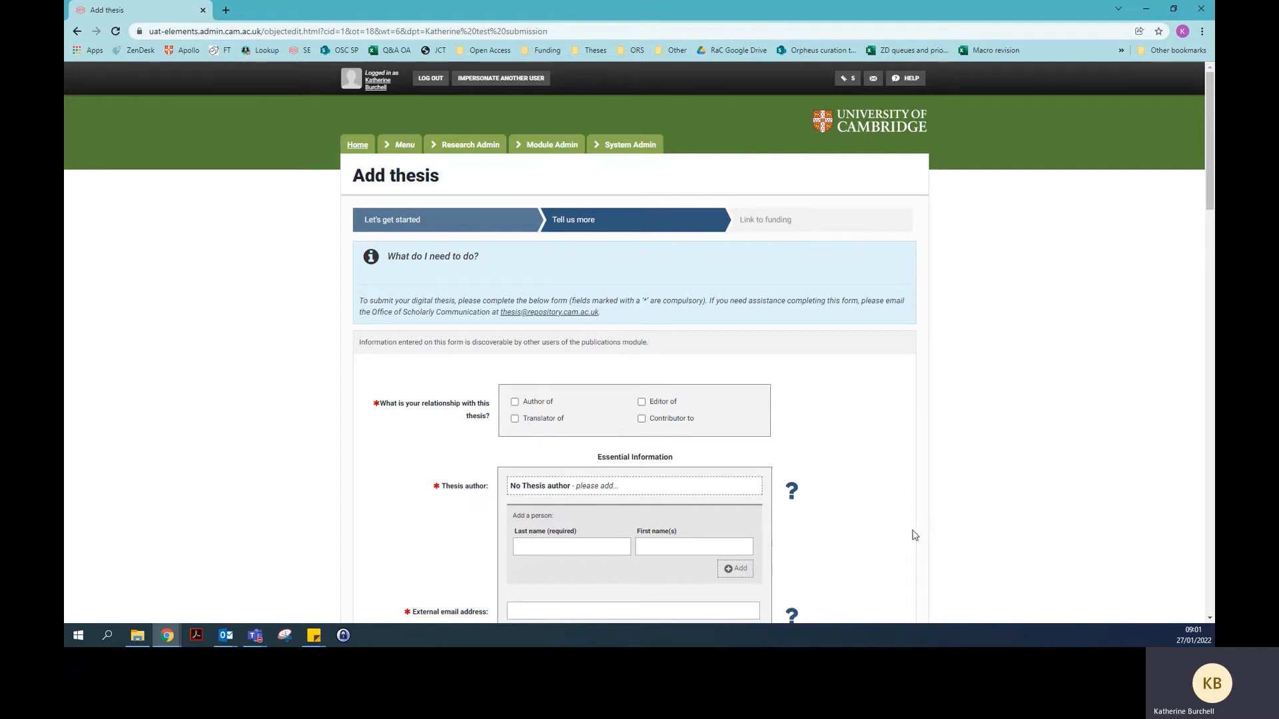
mouse_move(793, 505)
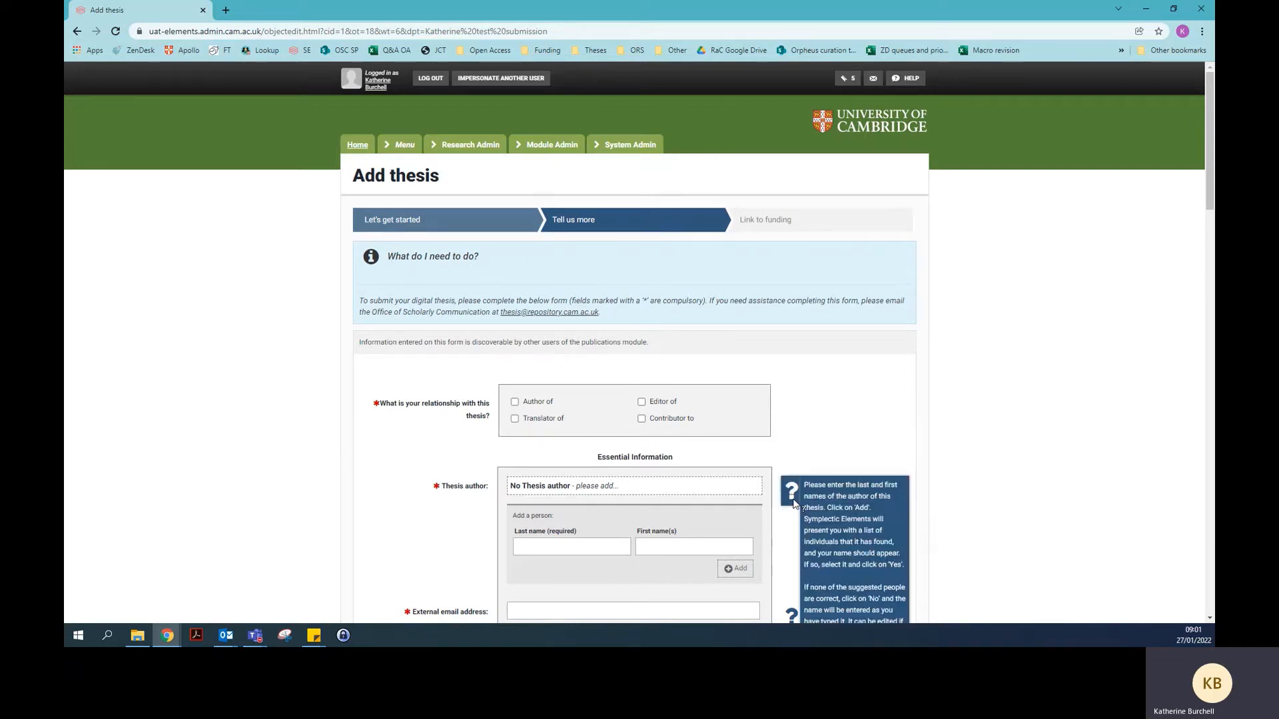
scroll(794, 504, down, 1)
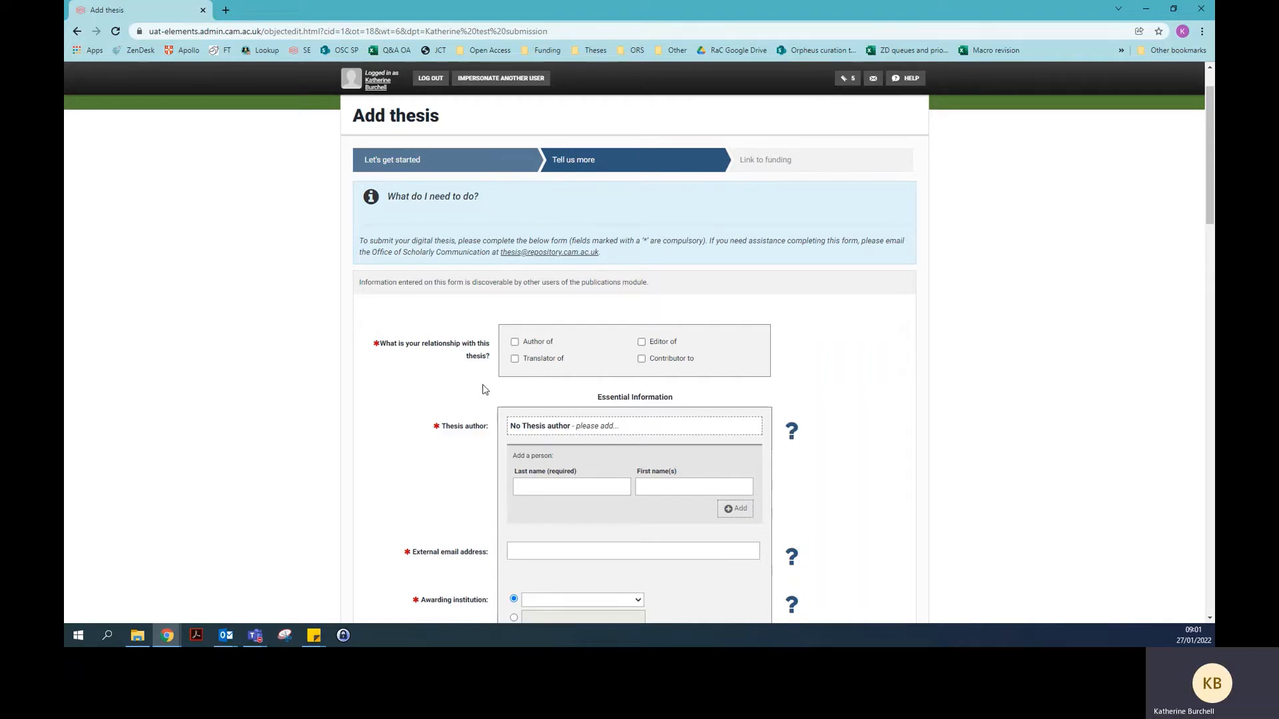
click(515, 344)
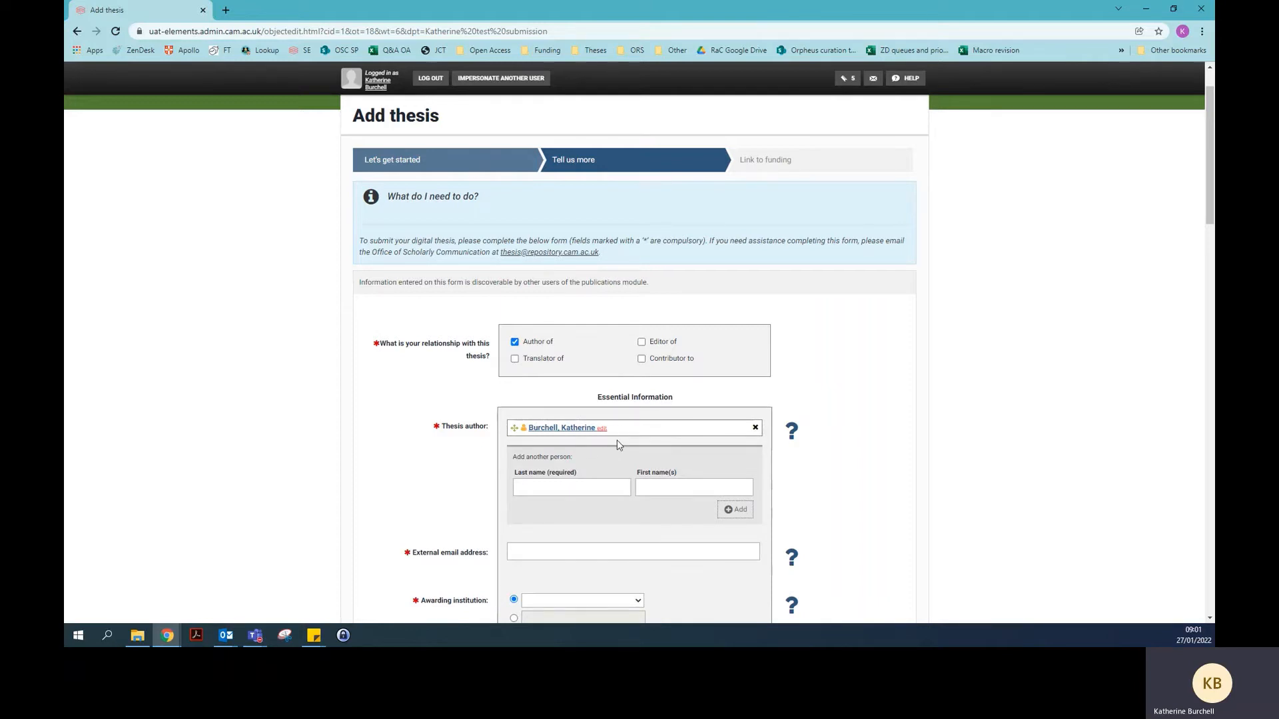
scroll(368, 464, down, 2)
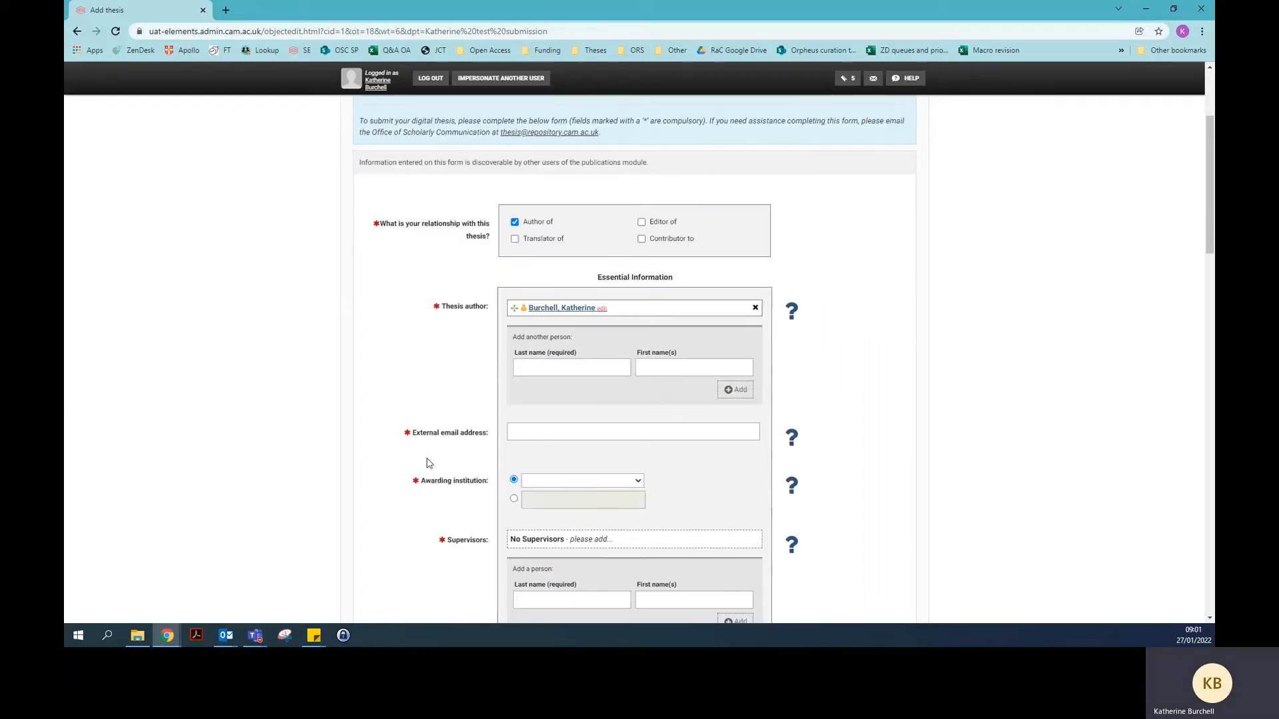
Enter your cam.ac.uk address as the external email address
click(512, 433)
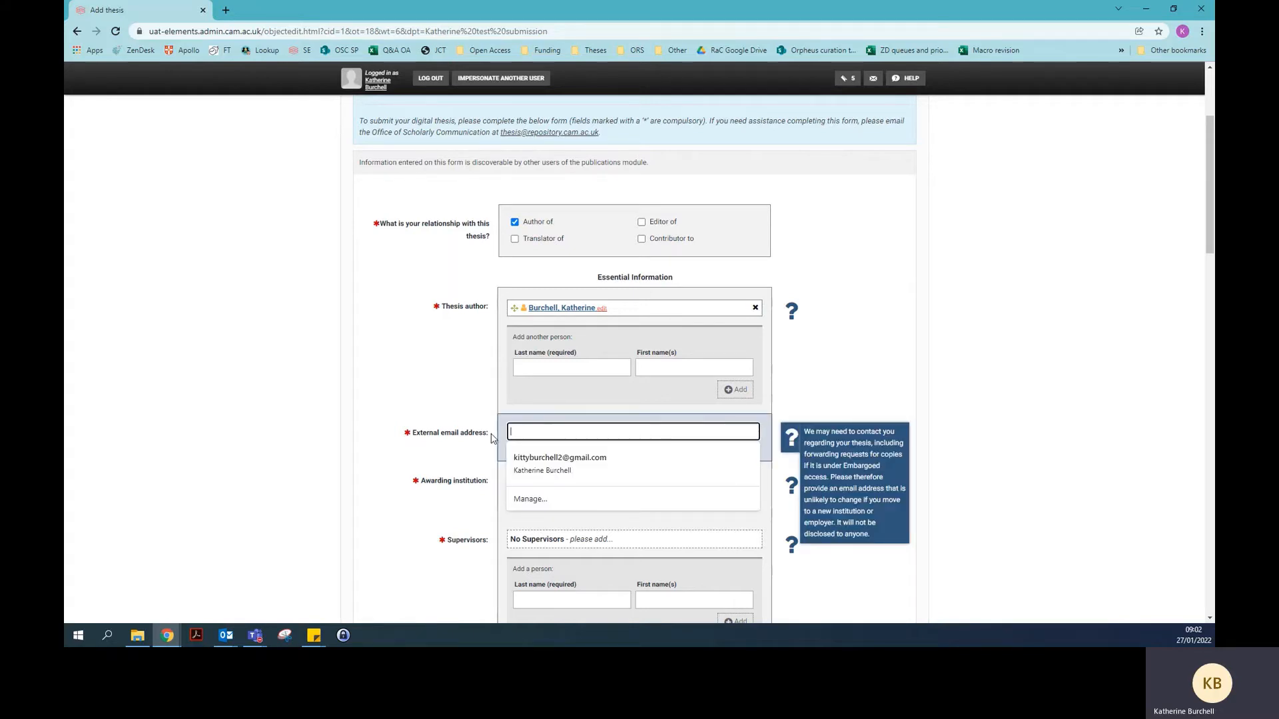
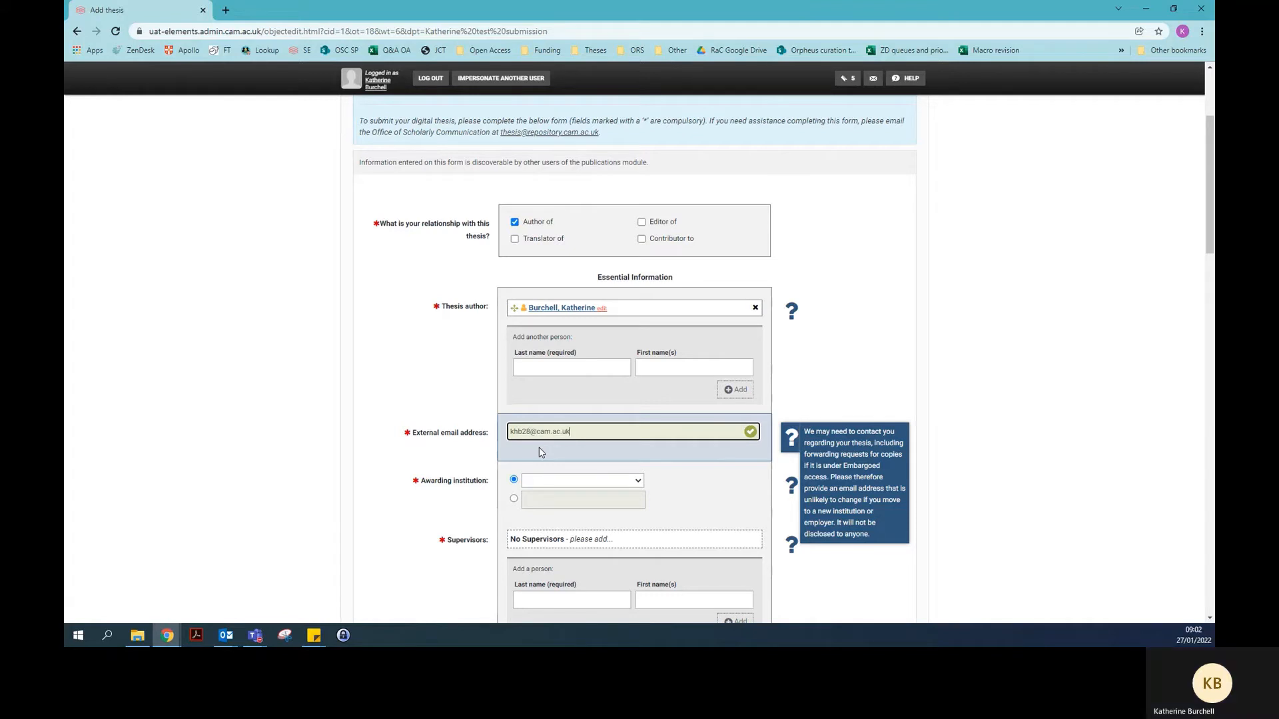
click(424, 507)
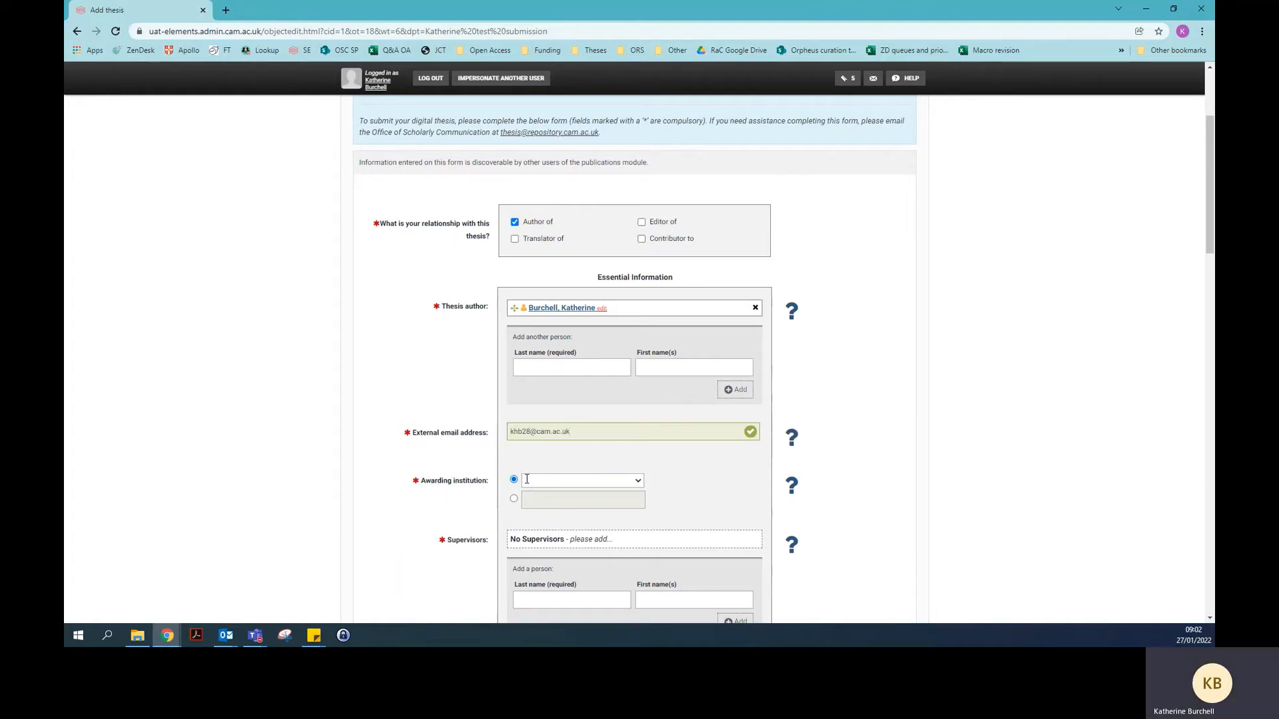
Set the awarding institution to University of Cambridge
click(640, 481)
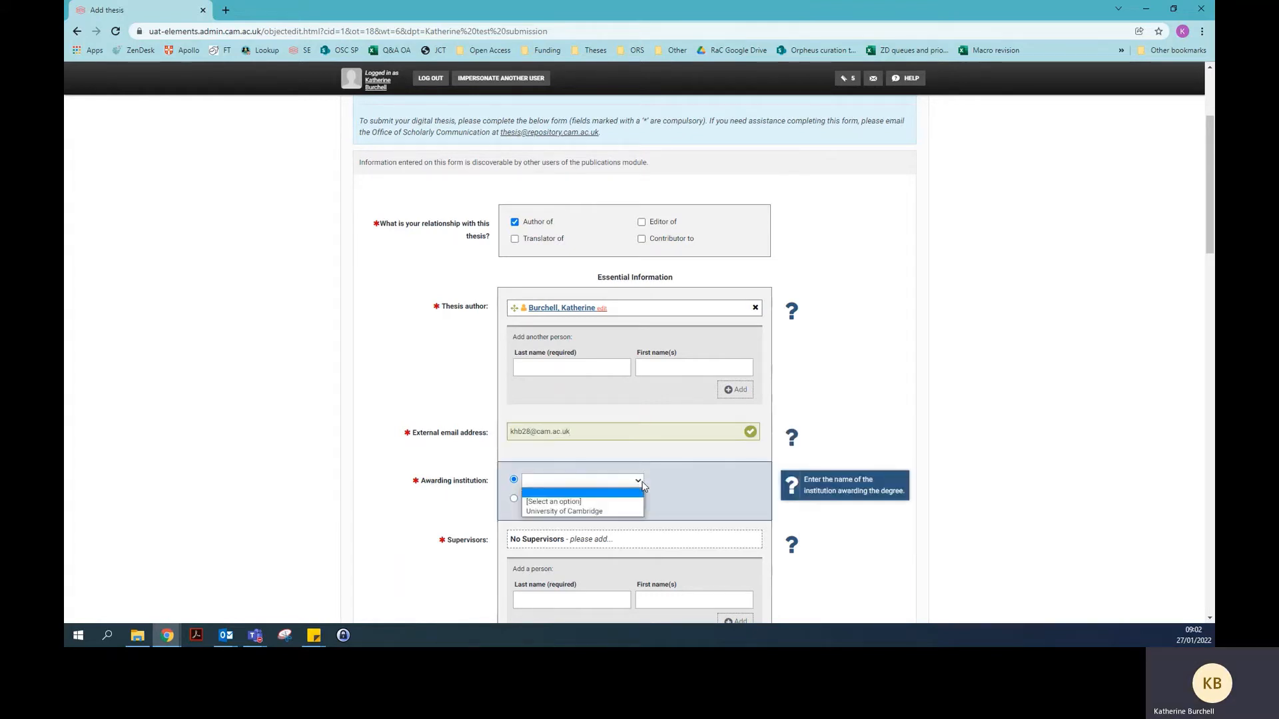
click(636, 514)
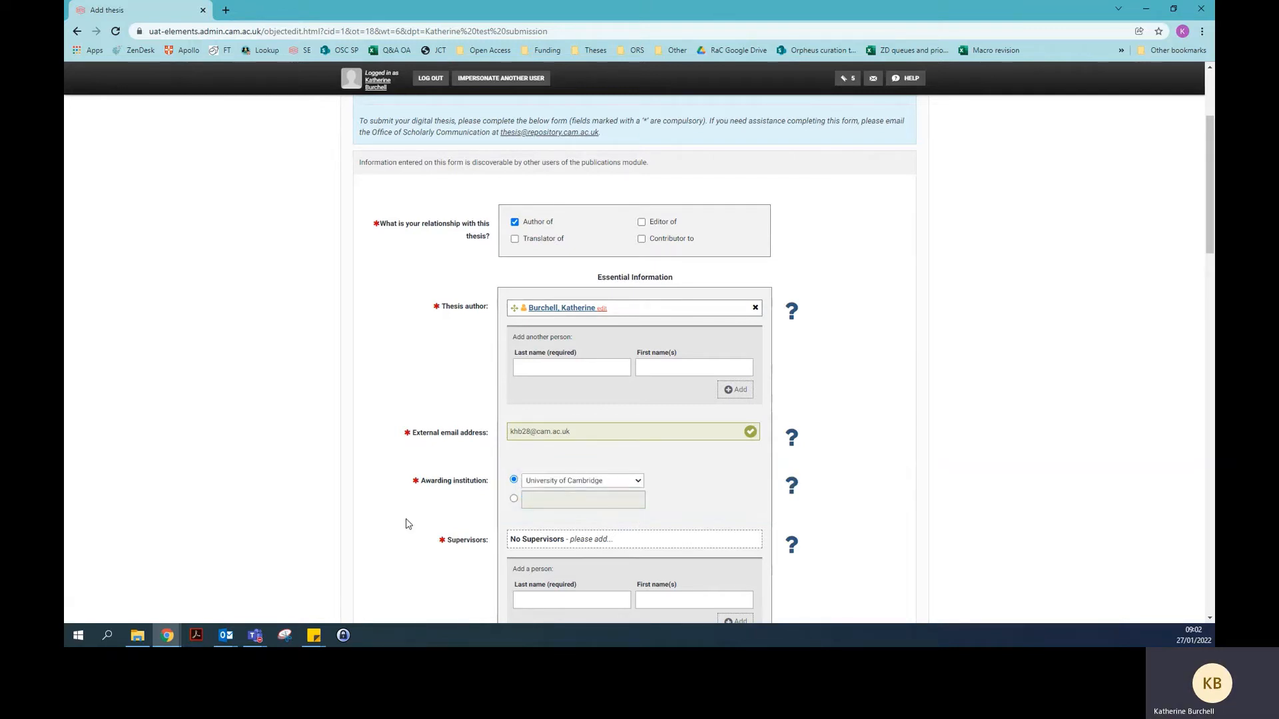
scroll(409, 511, down, 3)
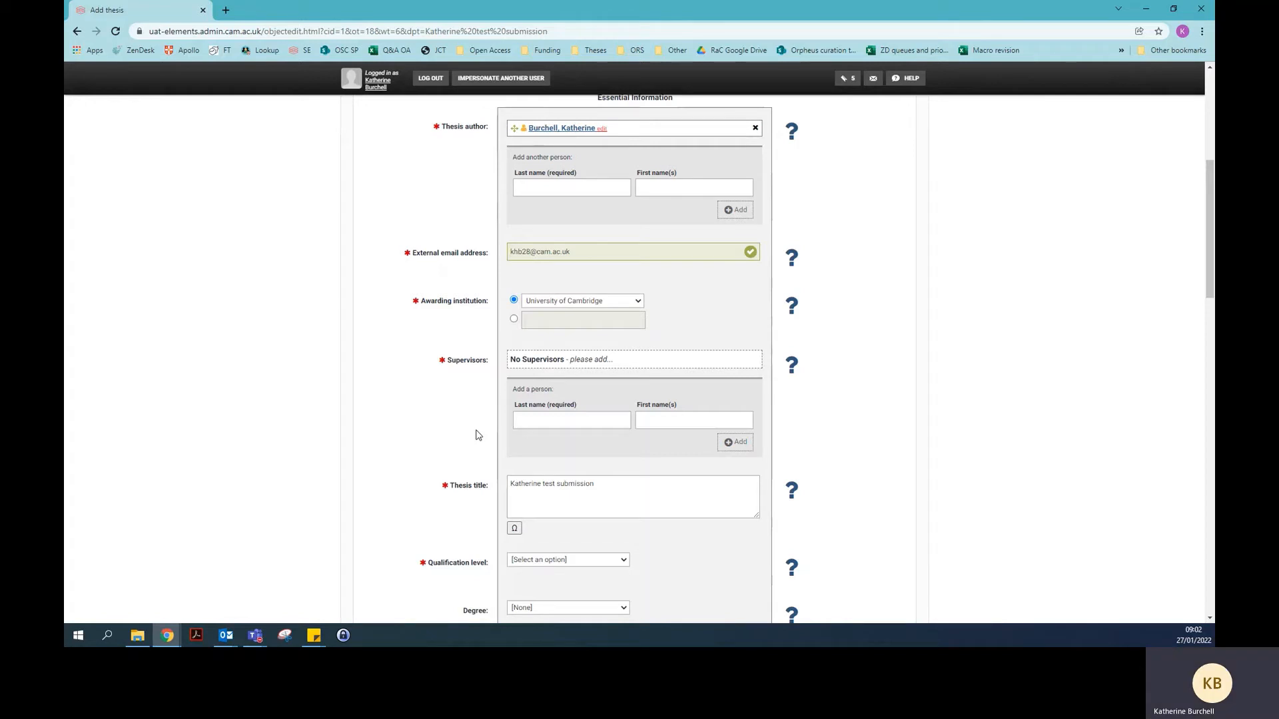
Add the supervisor by last and first name and confirm the matched Elements user
click(529, 424)
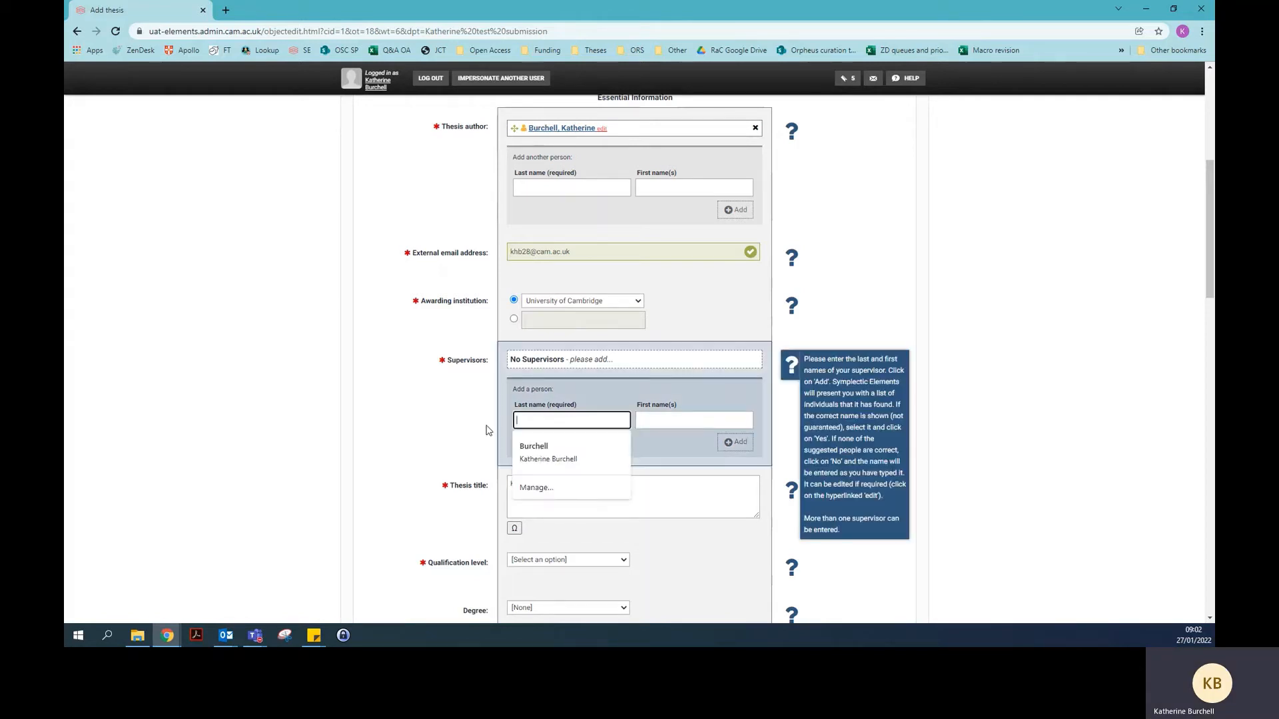
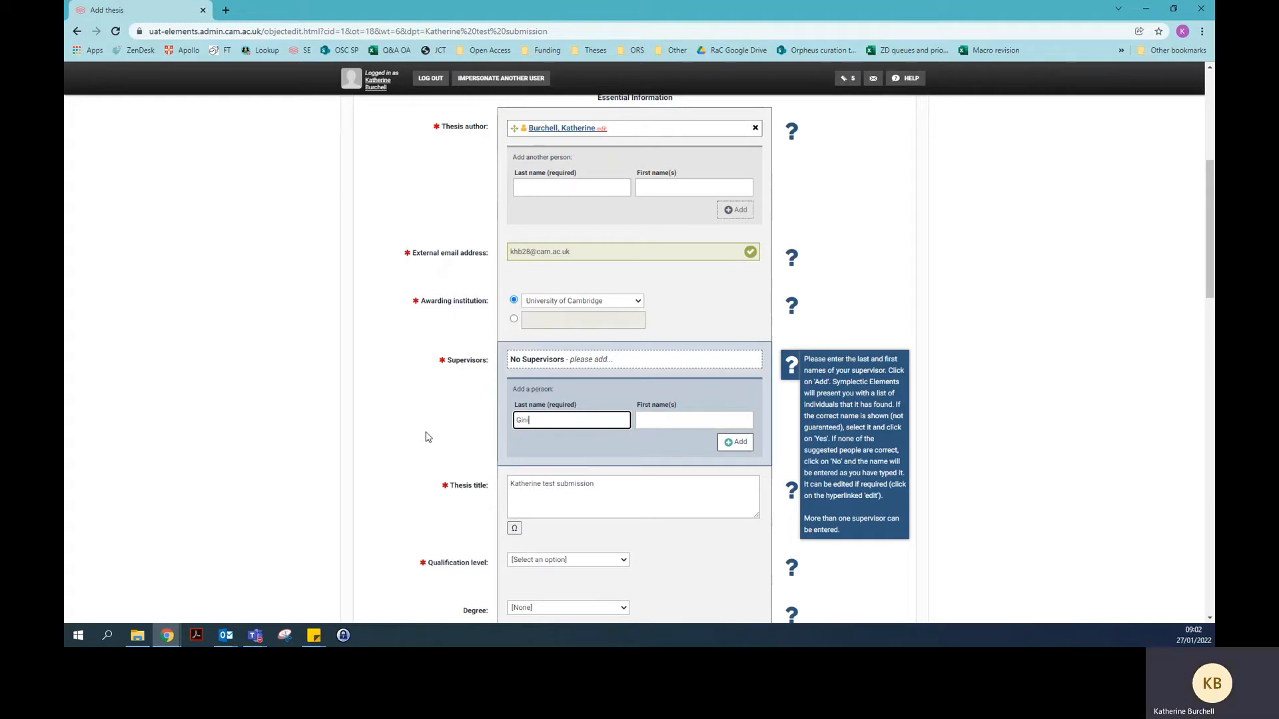
key(Tab)
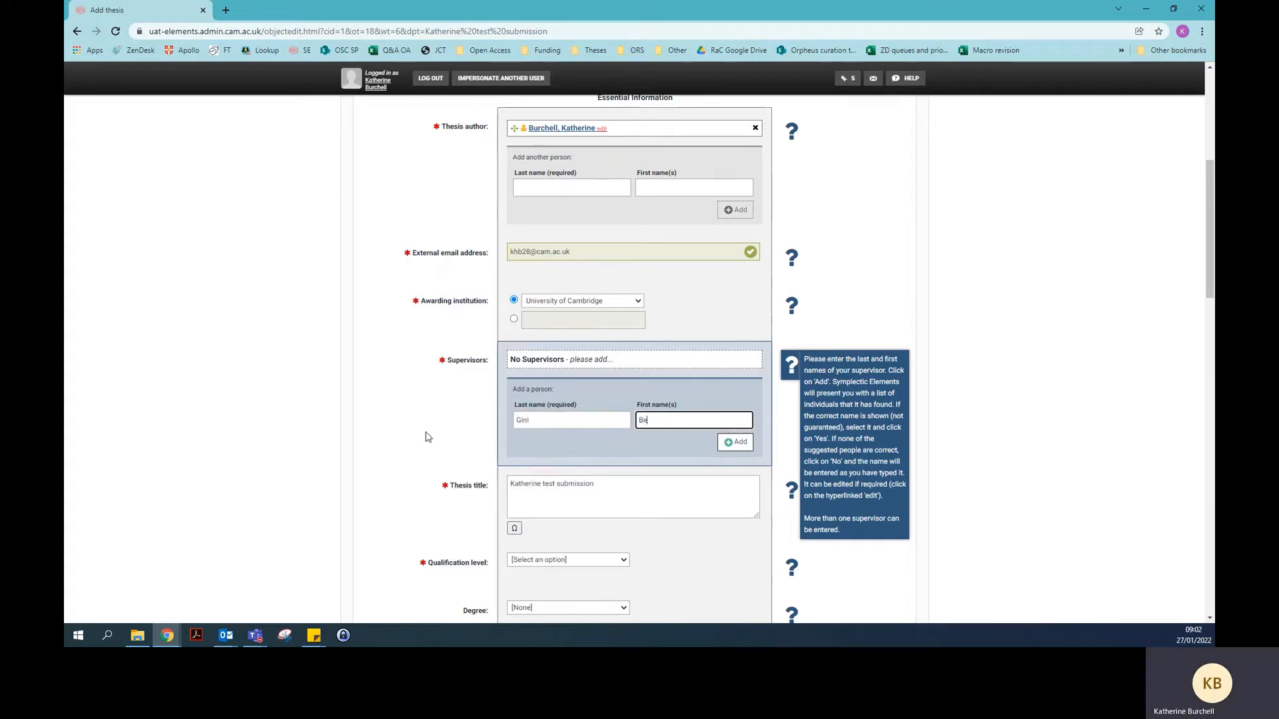
click(497, 437)
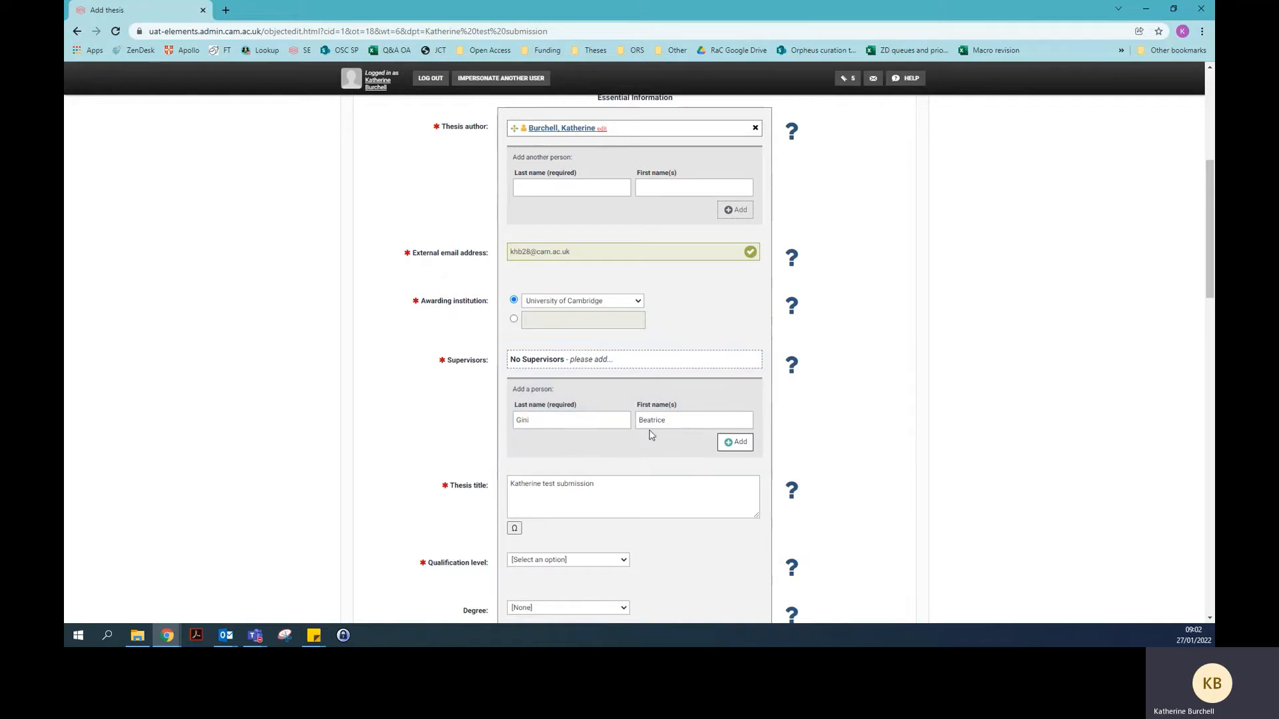
click(736, 445)
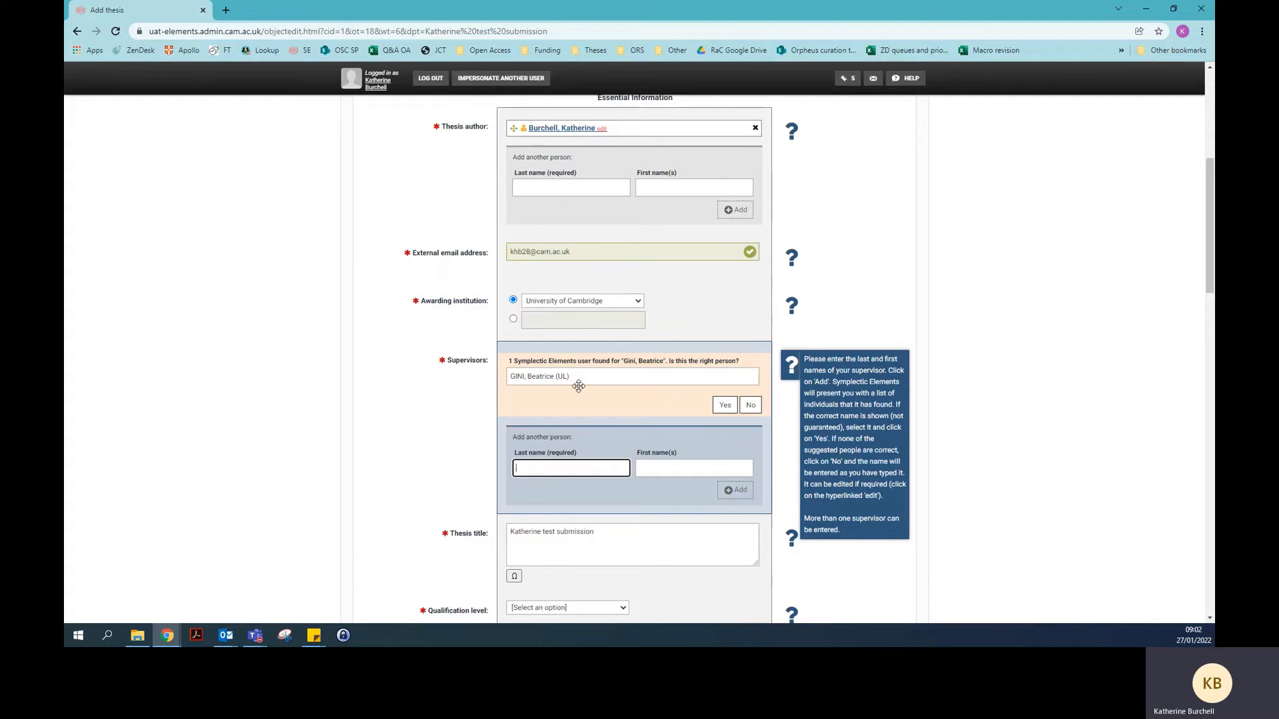
click(726, 406)
click(461, 448)
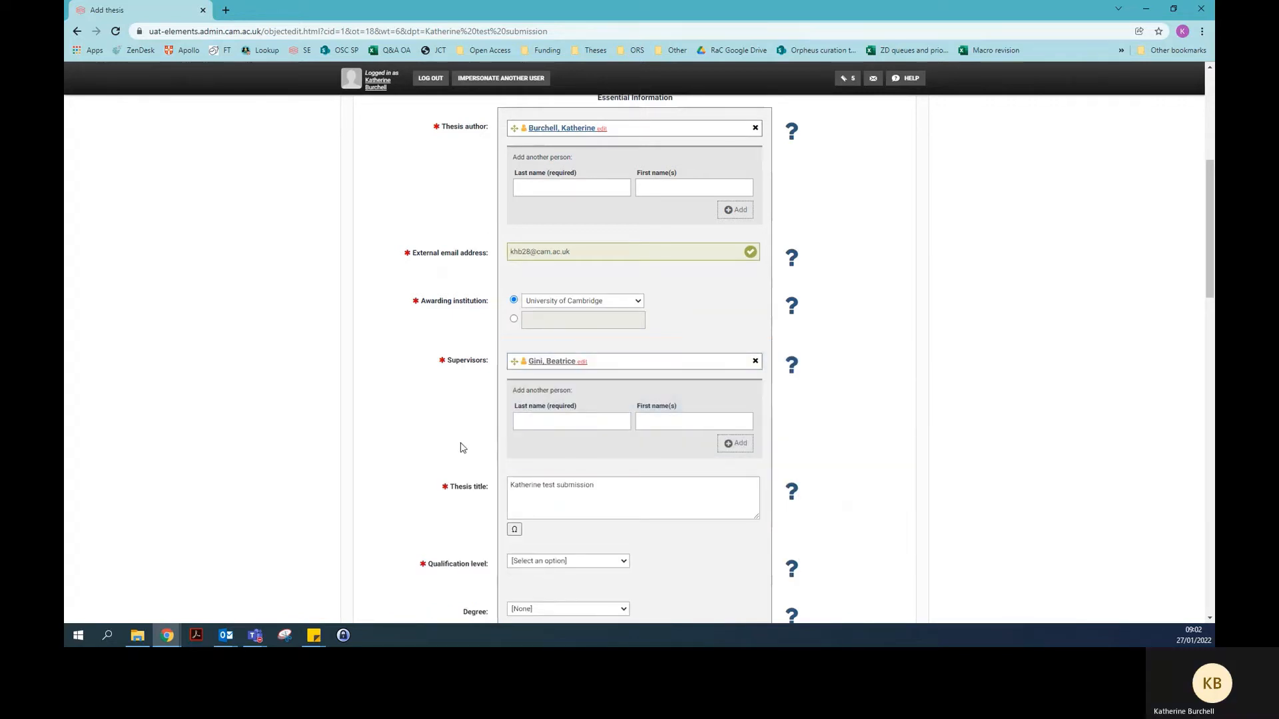
scroll(364, 446, down, 2)
scroll(364, 446, down, 1)
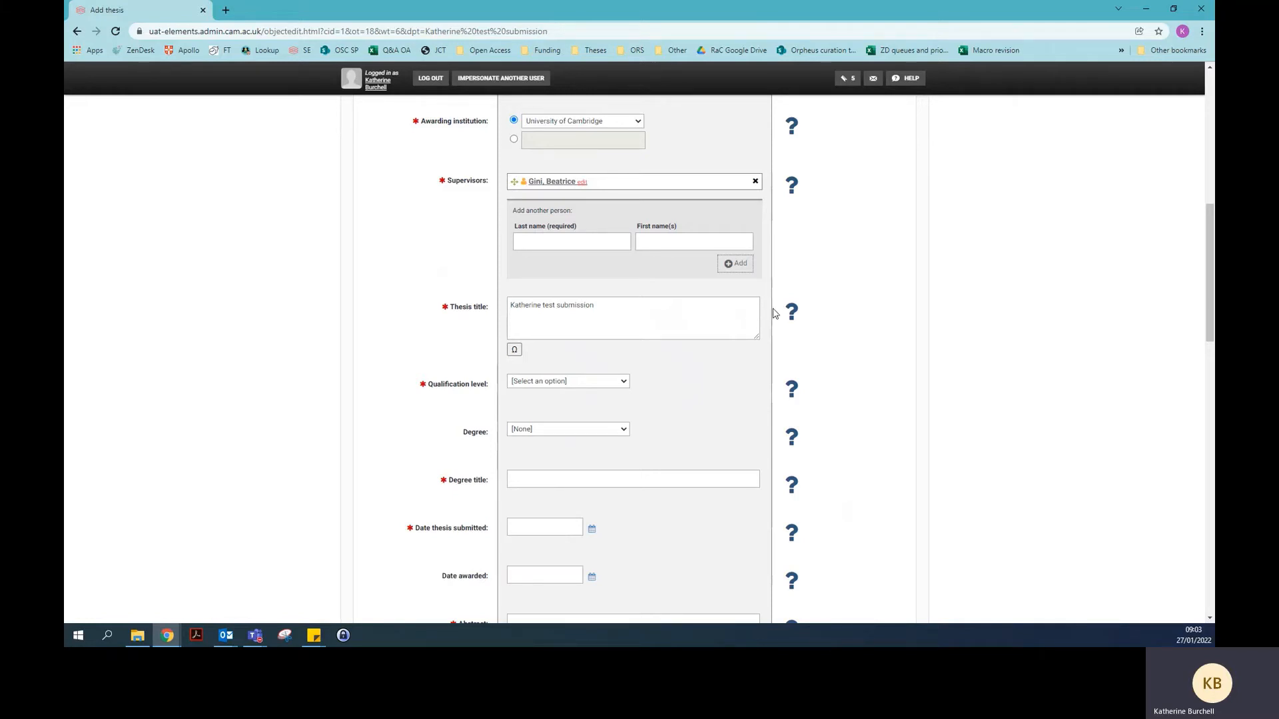
Choose Doctoral as qualification level and Doctor of Philosophy (PhD) as degree
mouse_move(789, 314)
click(624, 382)
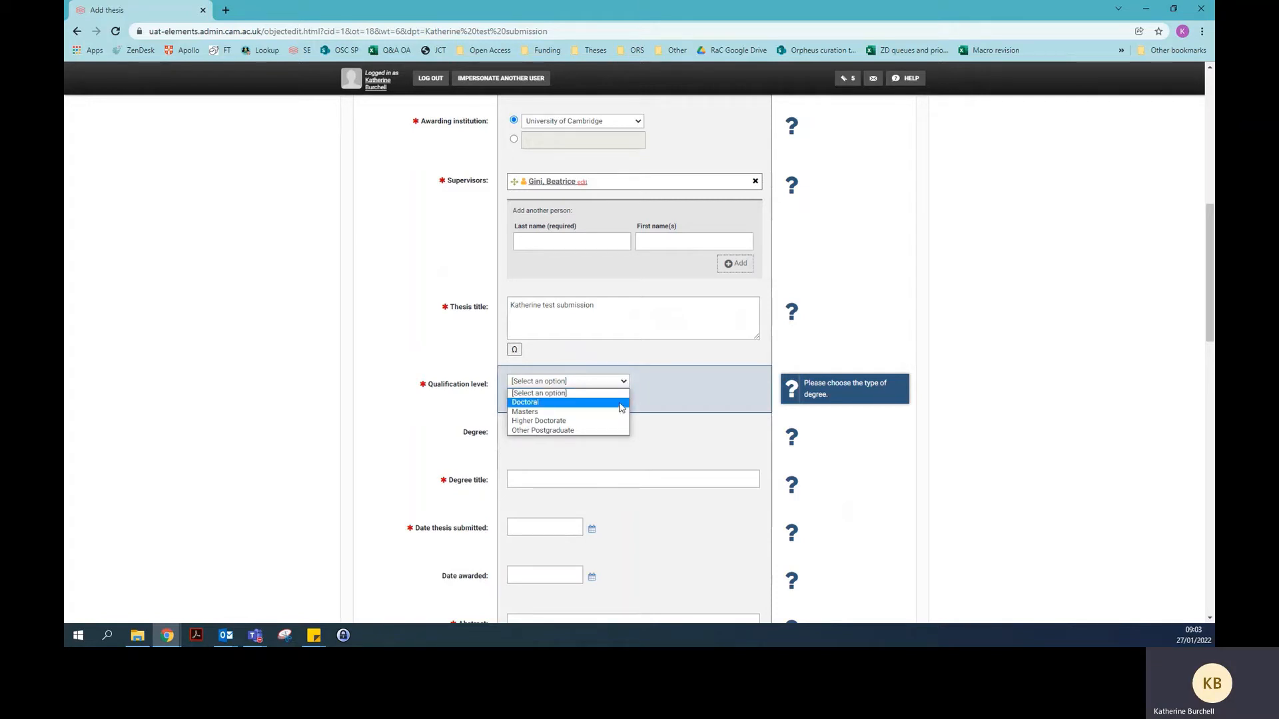
click(620, 403)
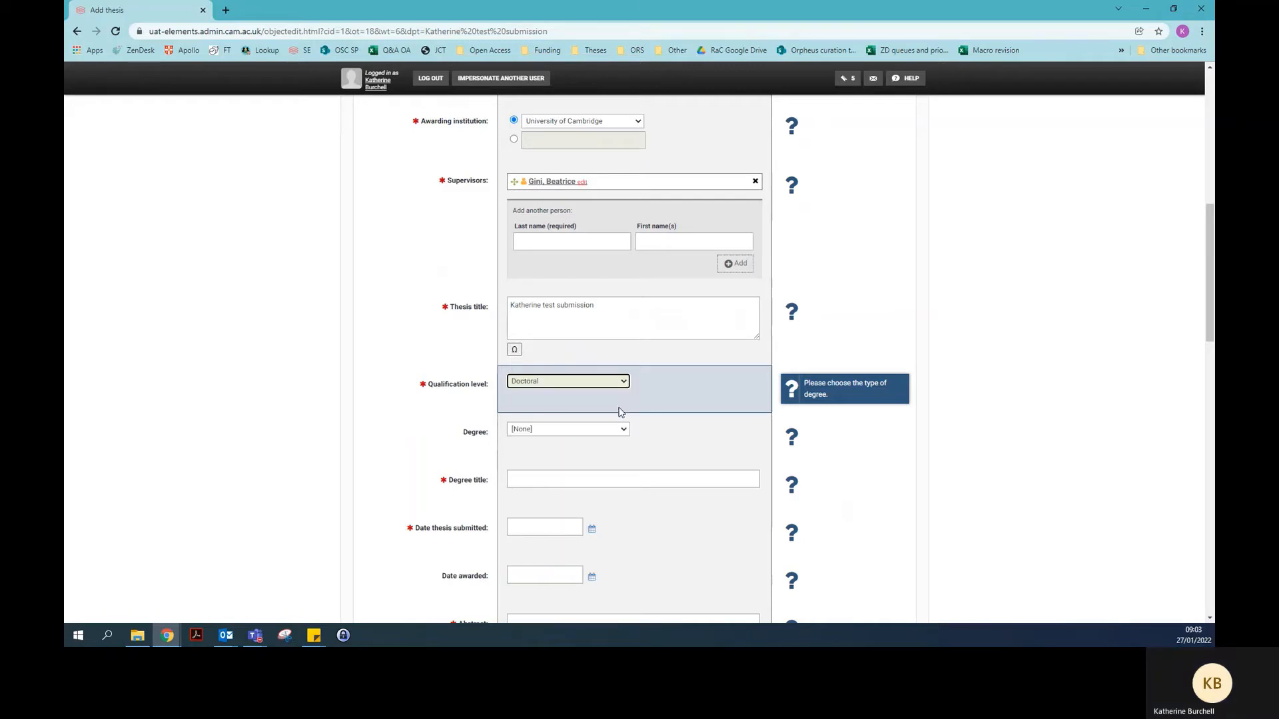
click(623, 432)
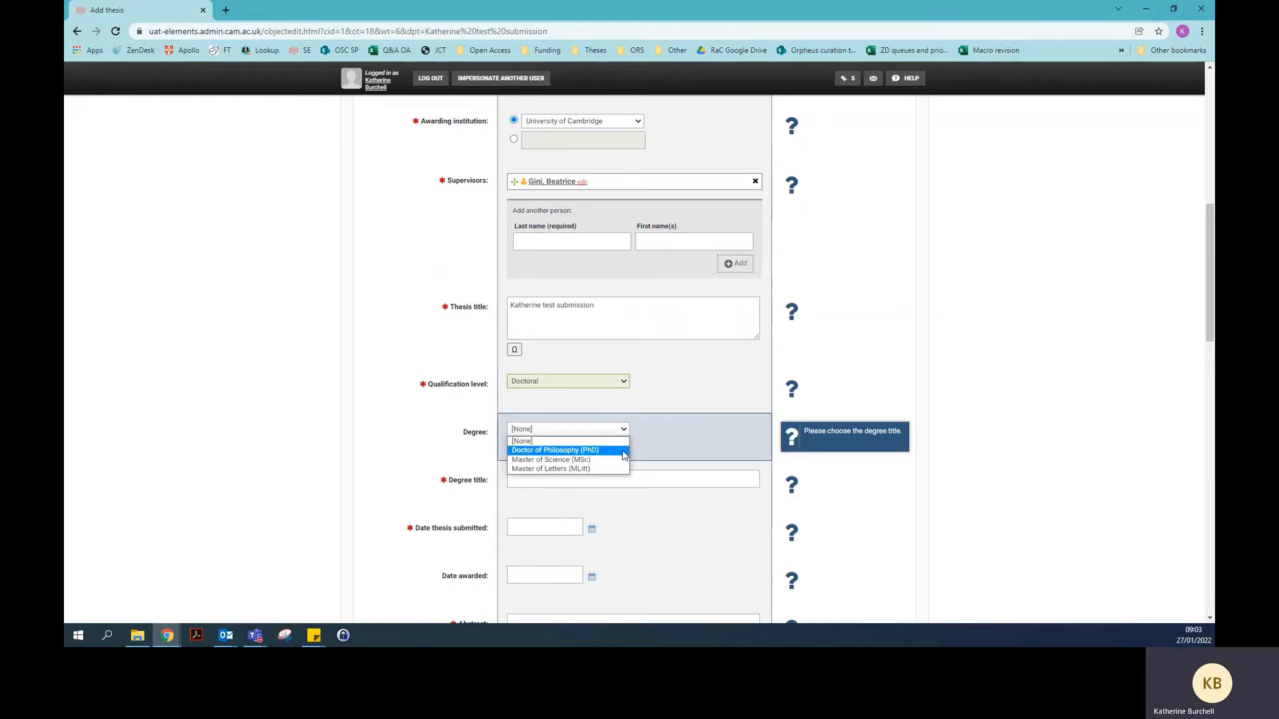
click(622, 453)
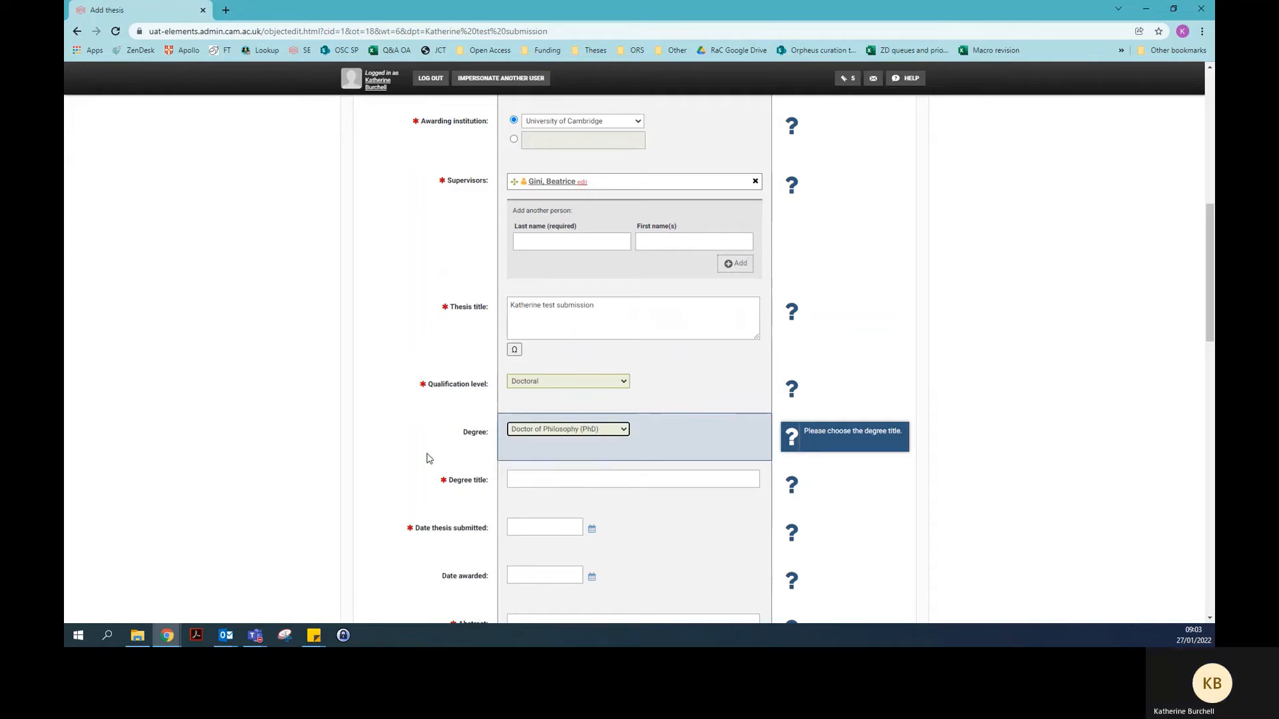
click(524, 478)
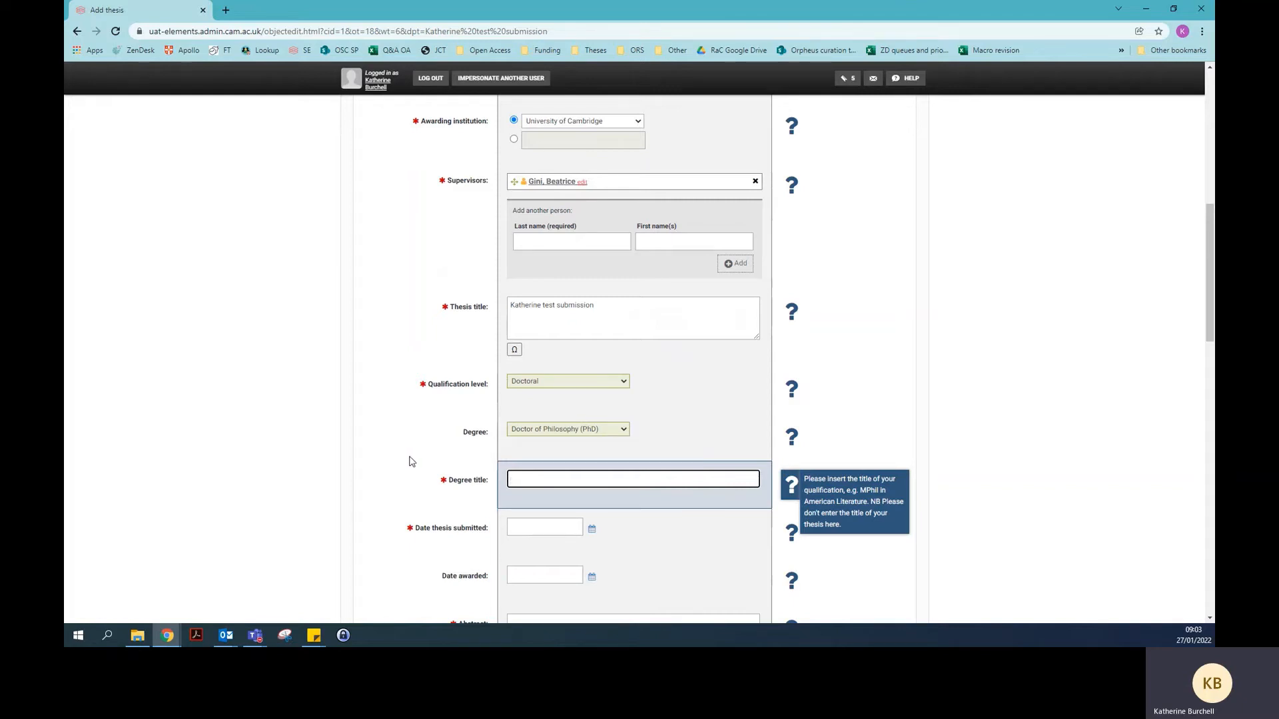
Enter 'PhD in English Literature' as the degree title
text(PhD)
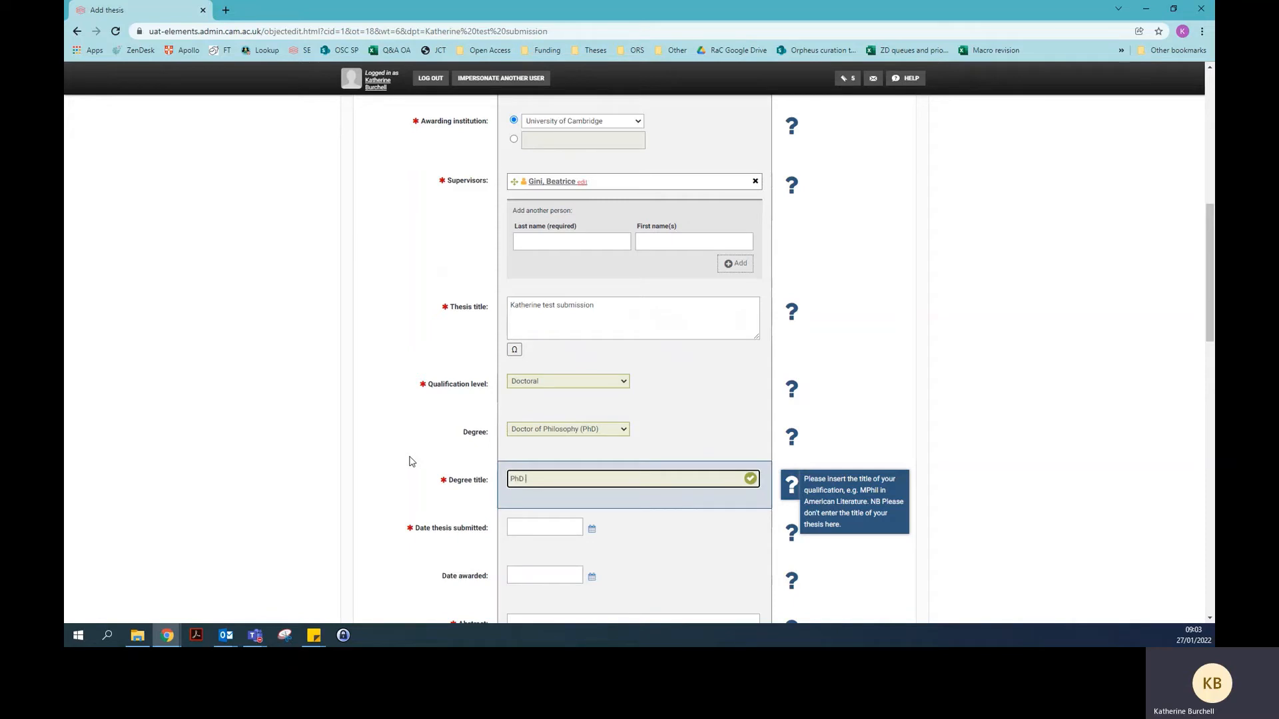
text( in English Literature)
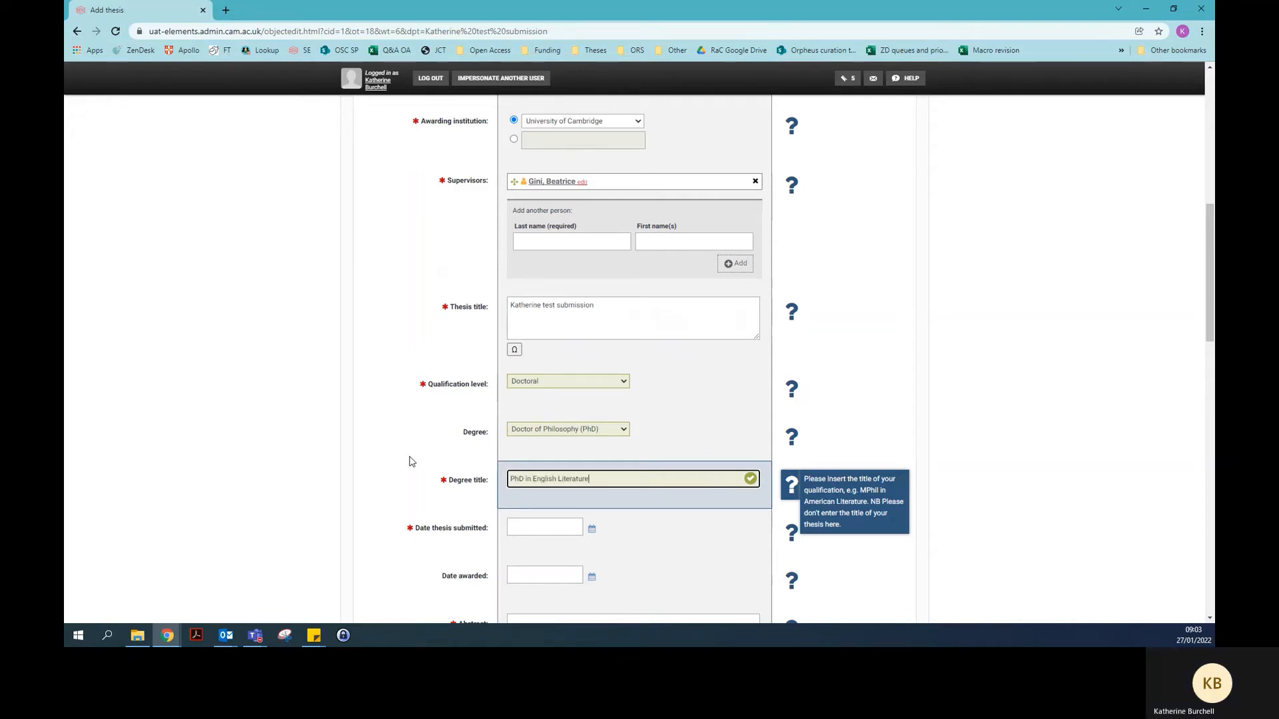
click(409, 461)
scroll(408, 461, down, 3)
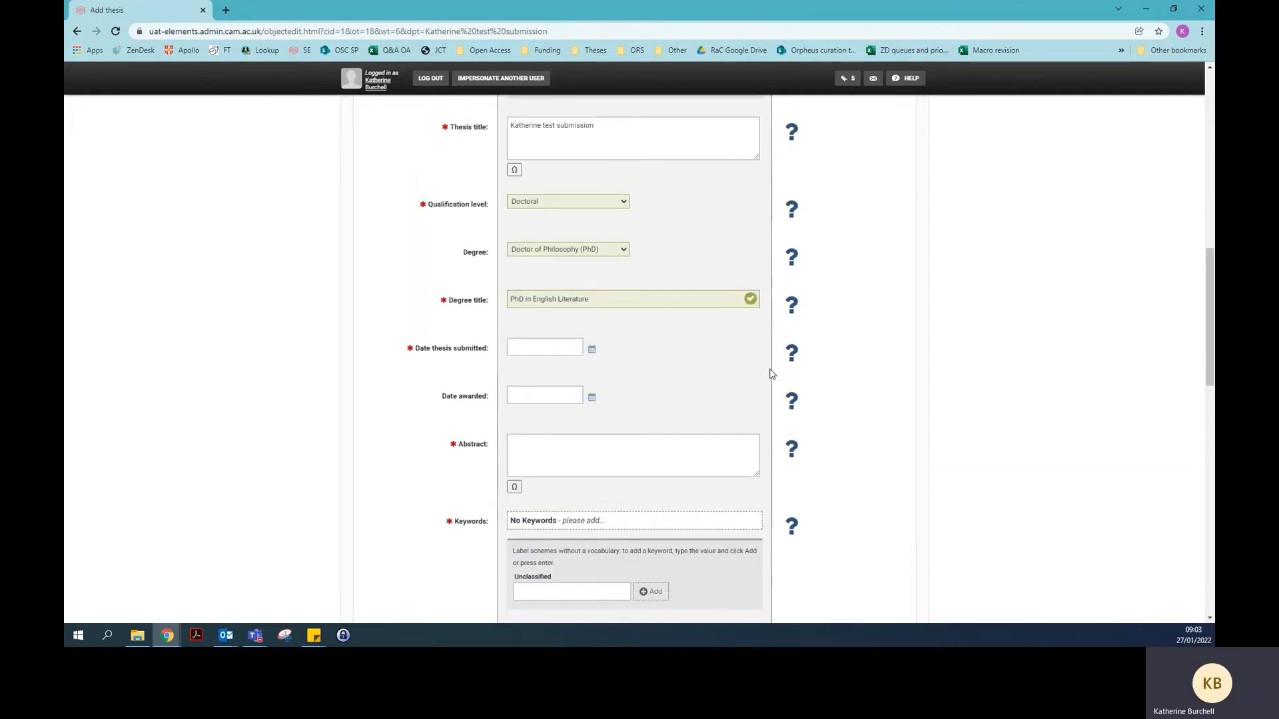
mouse_move(790, 360)
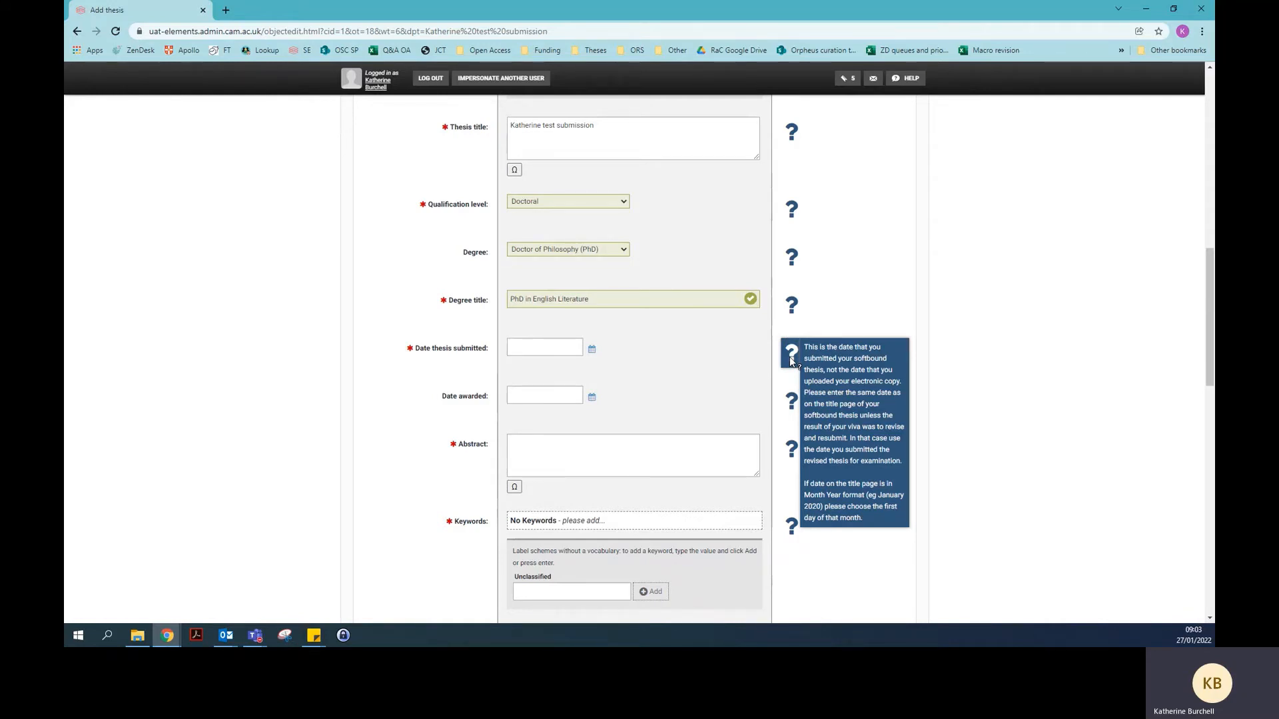
Pick 14 Dec 2021 from the calendar as the date thesis submitted
click(546, 347)
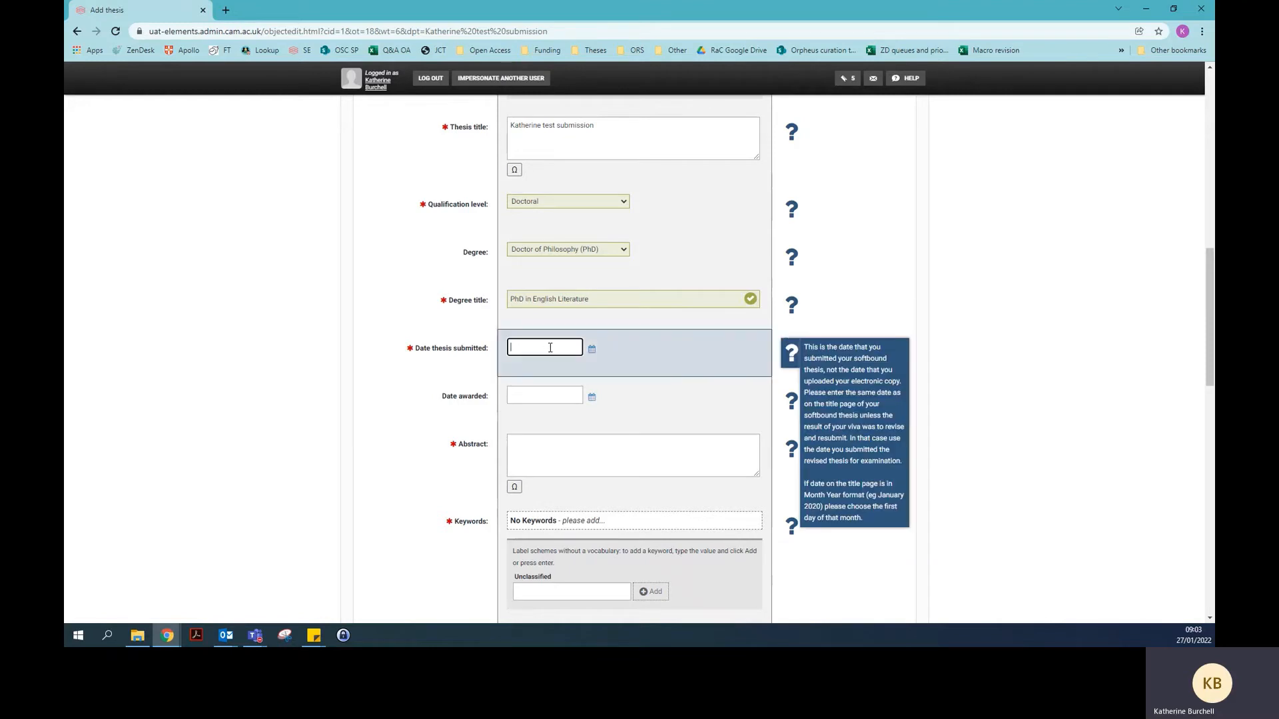
click(591, 353)
click(591, 353)
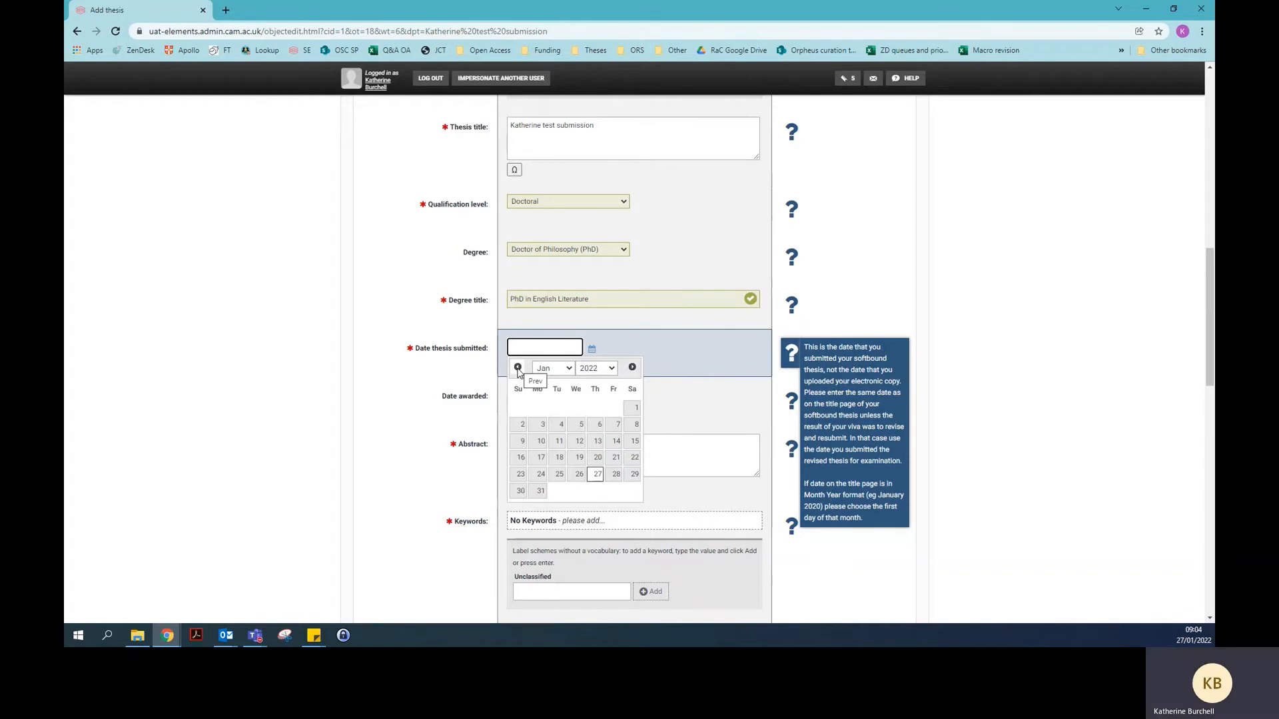
click(518, 369)
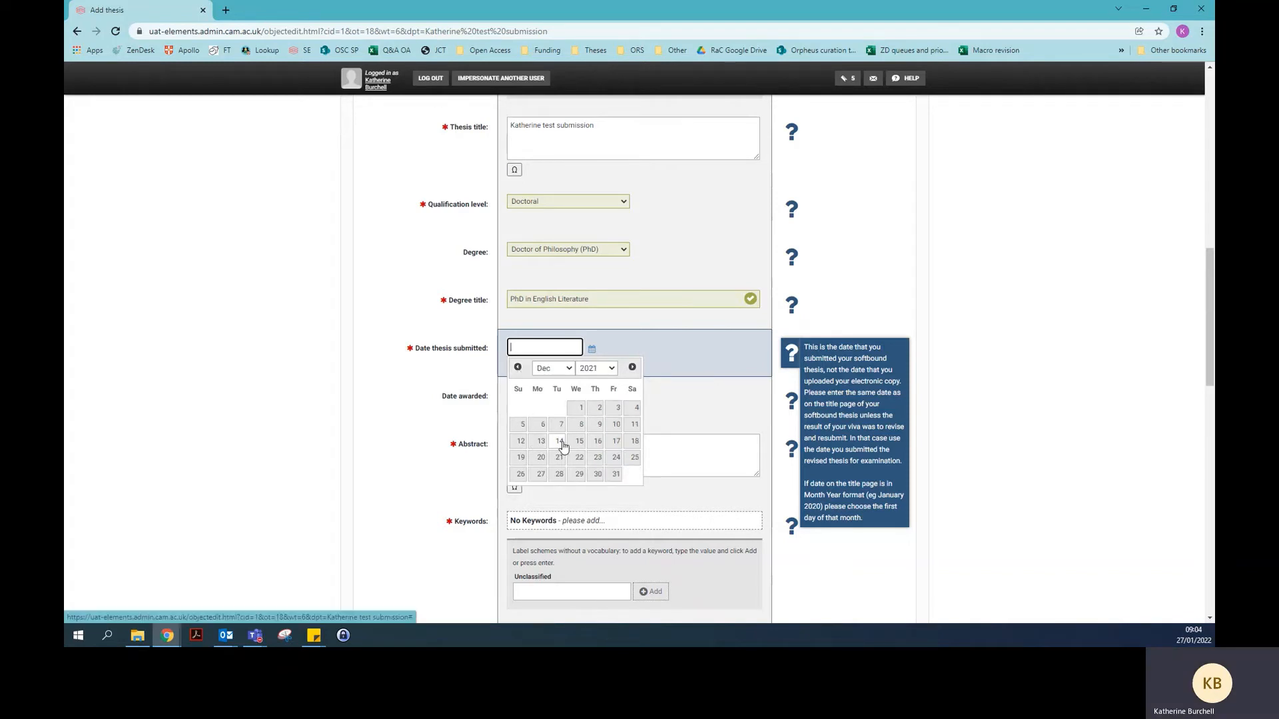
click(561, 443)
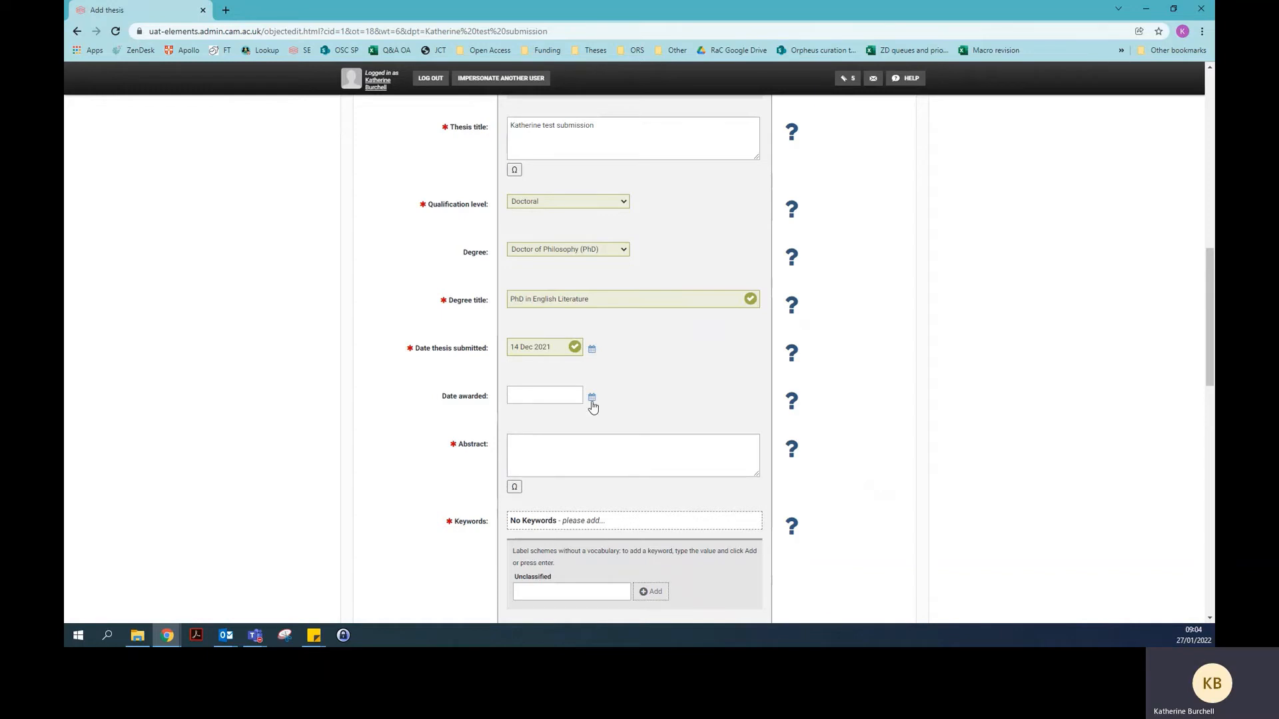
mouse_move(790, 399)
scroll(415, 418, down, 3)
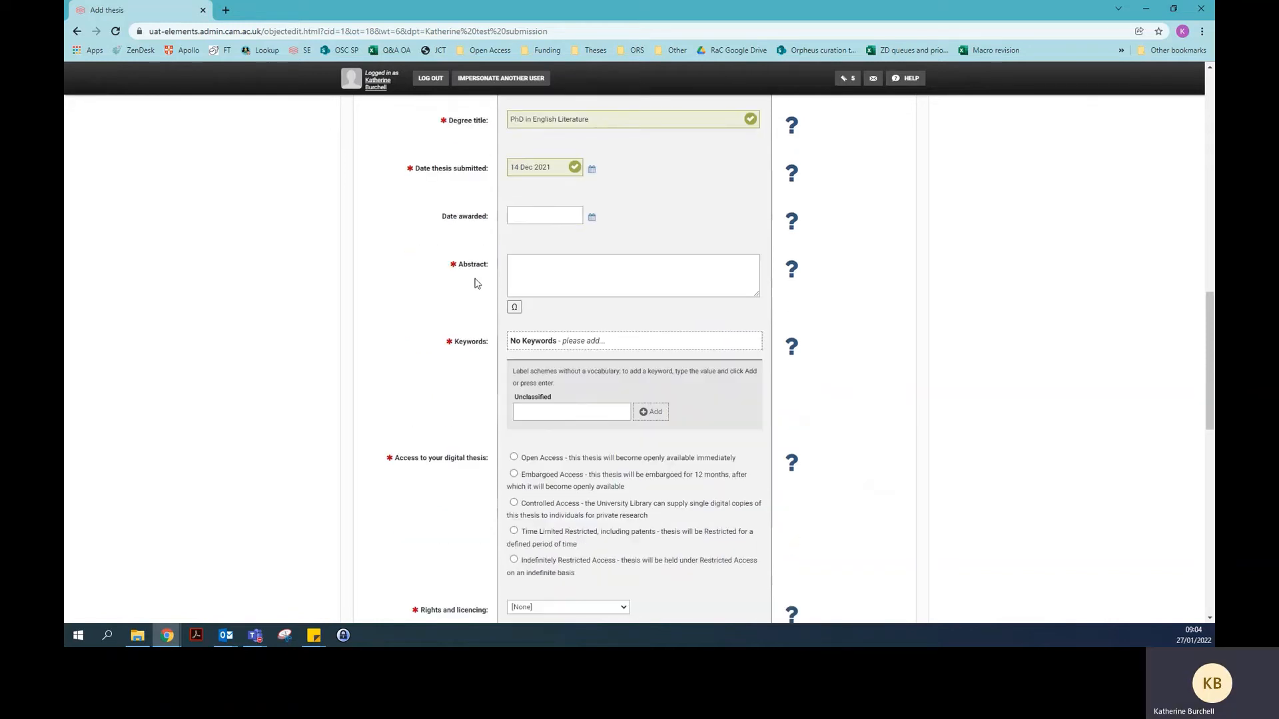
Enter 'Test' as the thesis abstract
click(523, 265)
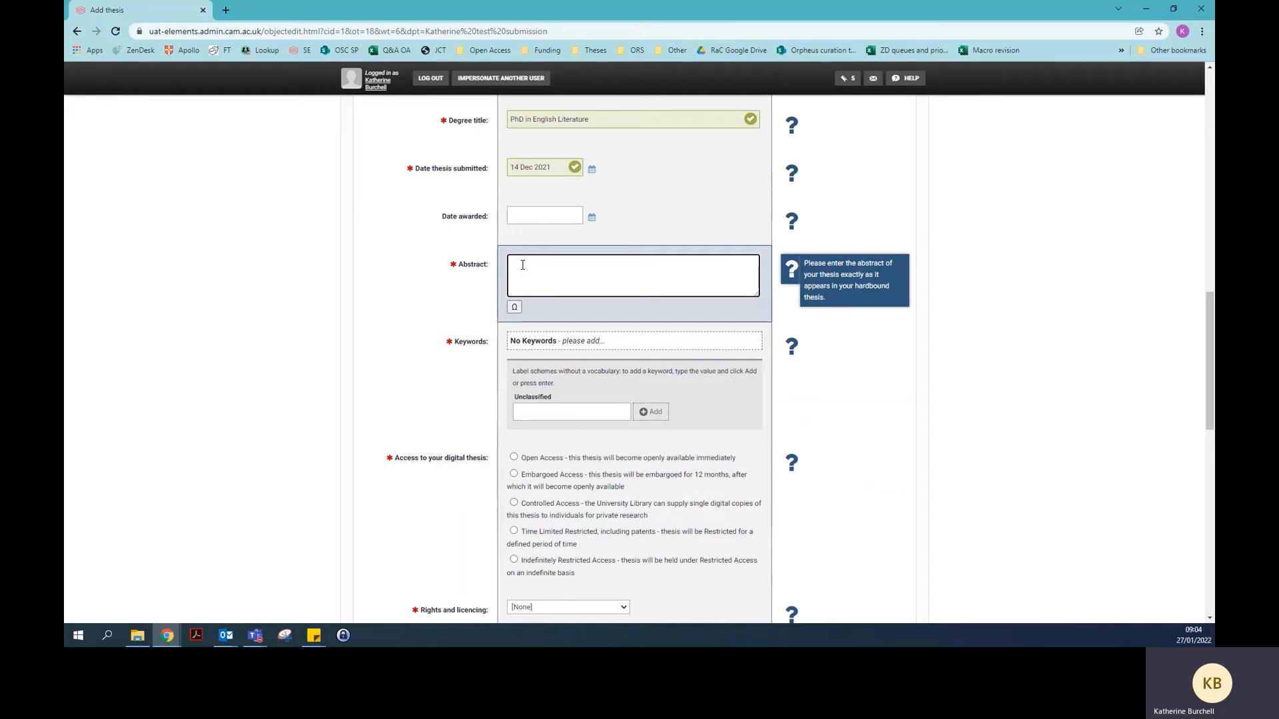
text(Test)
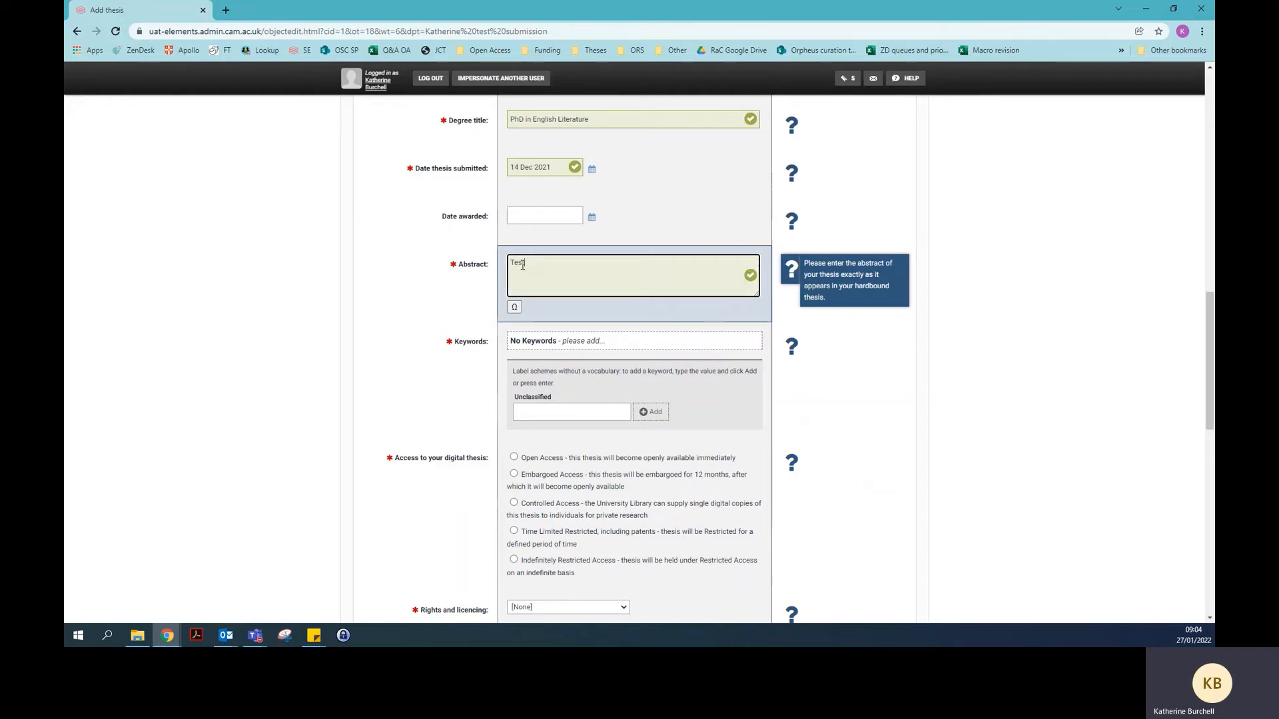
click(479, 300)
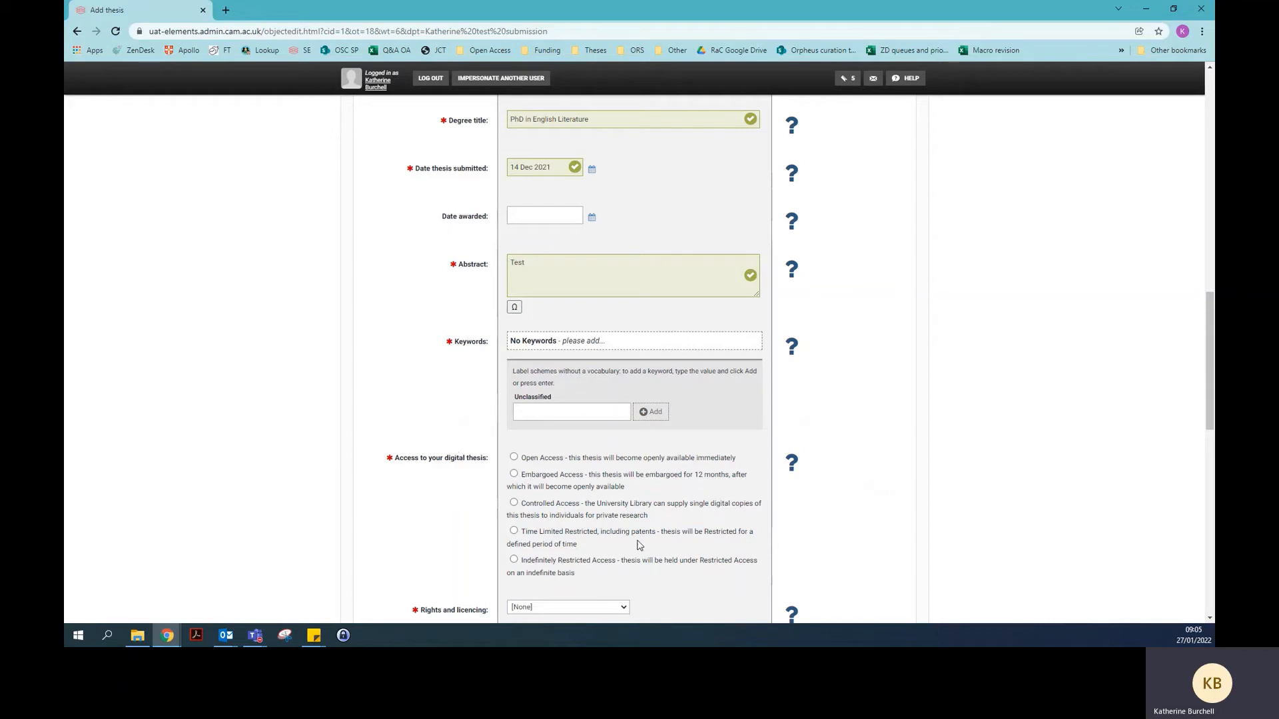
Add 'Dickens' and 'English Literature' as unclassified keywords for the thesis
click(565, 410)
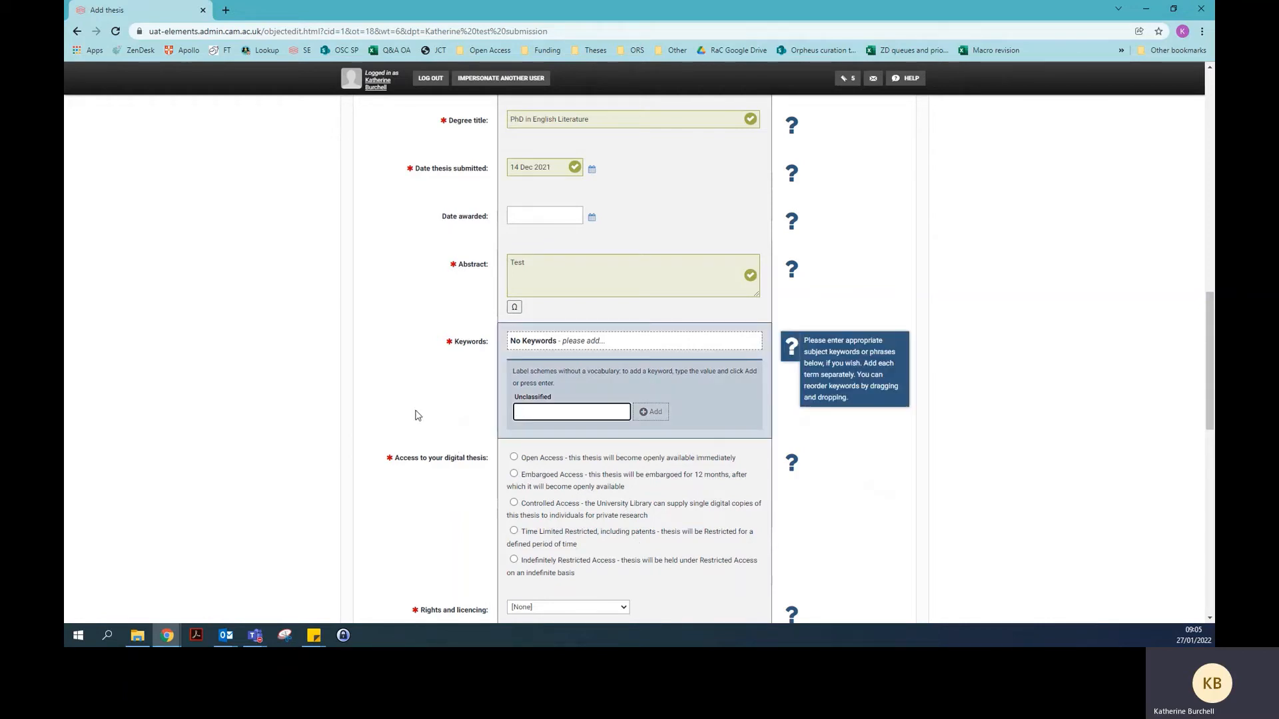
text(Dicke)
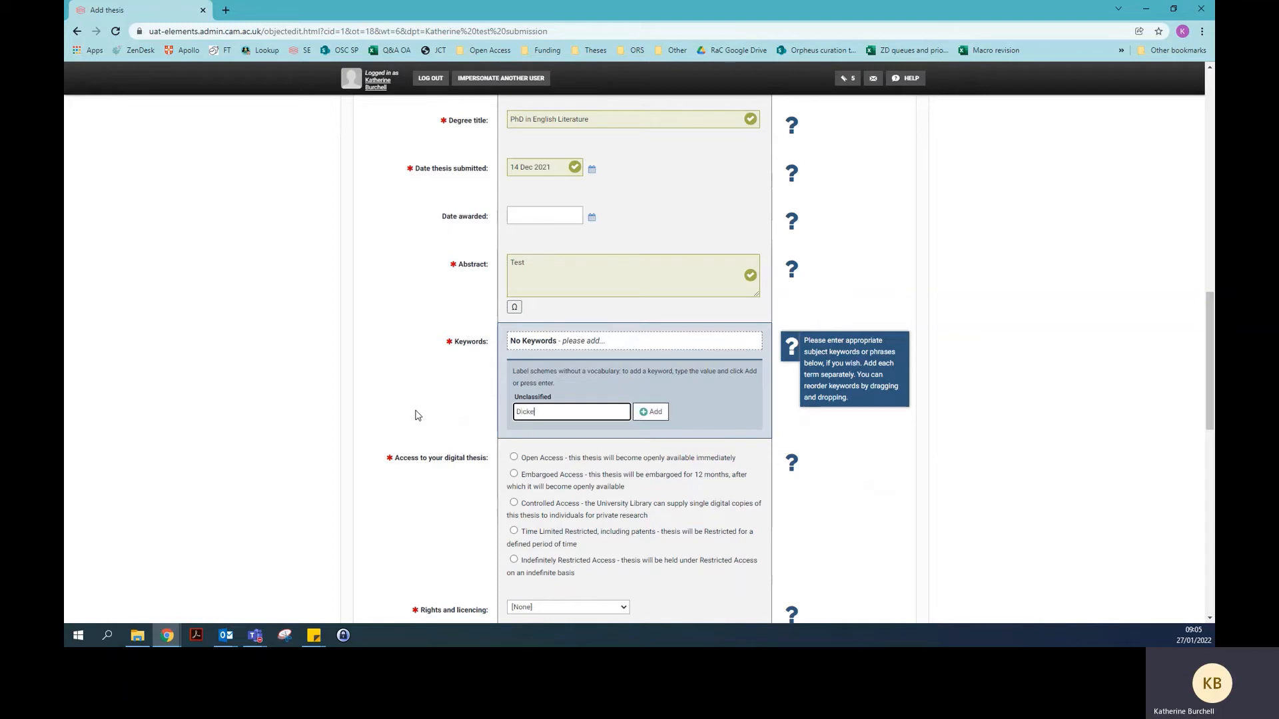
text(ns)
click(652, 412)
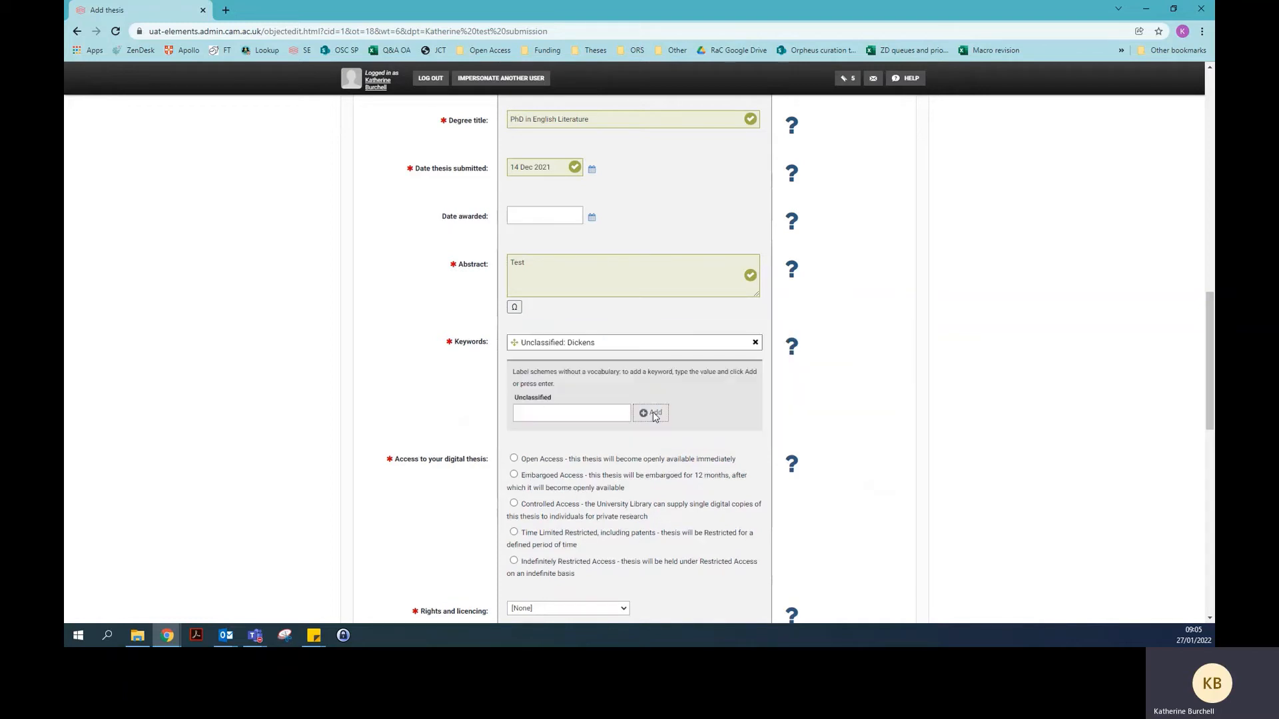
click(543, 416)
text(En)
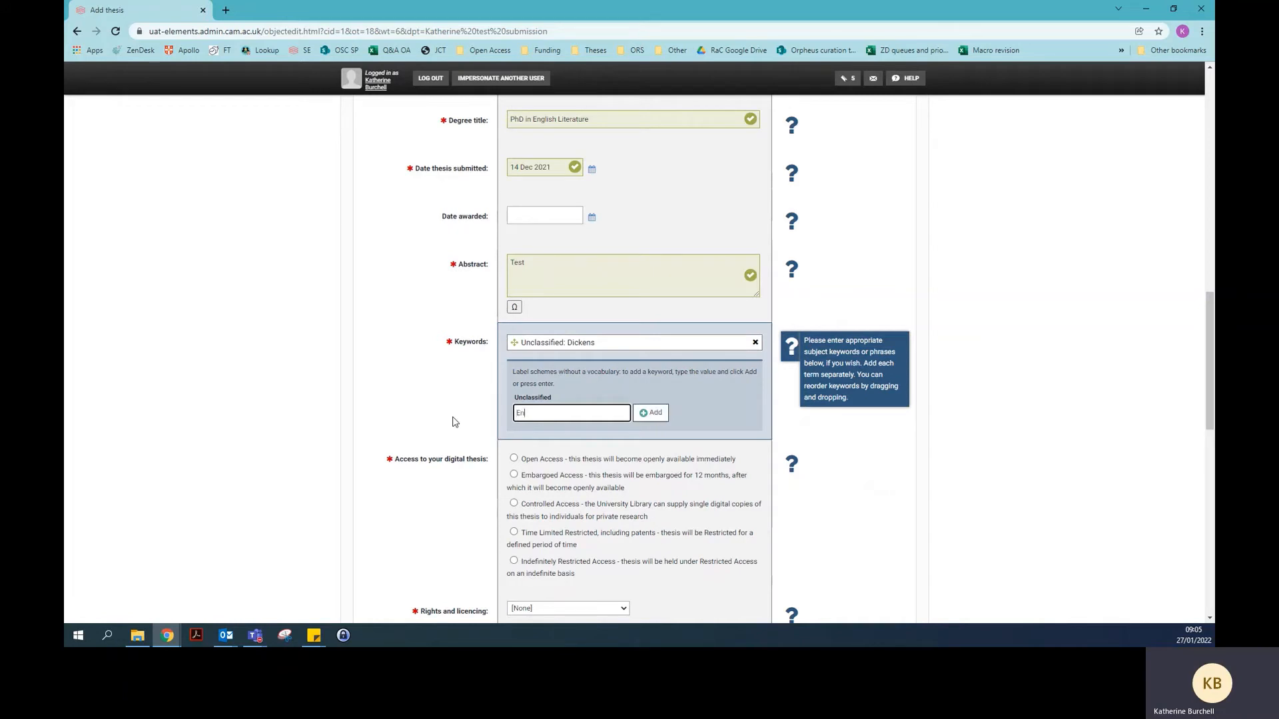
text(glish Literature)
click(656, 414)
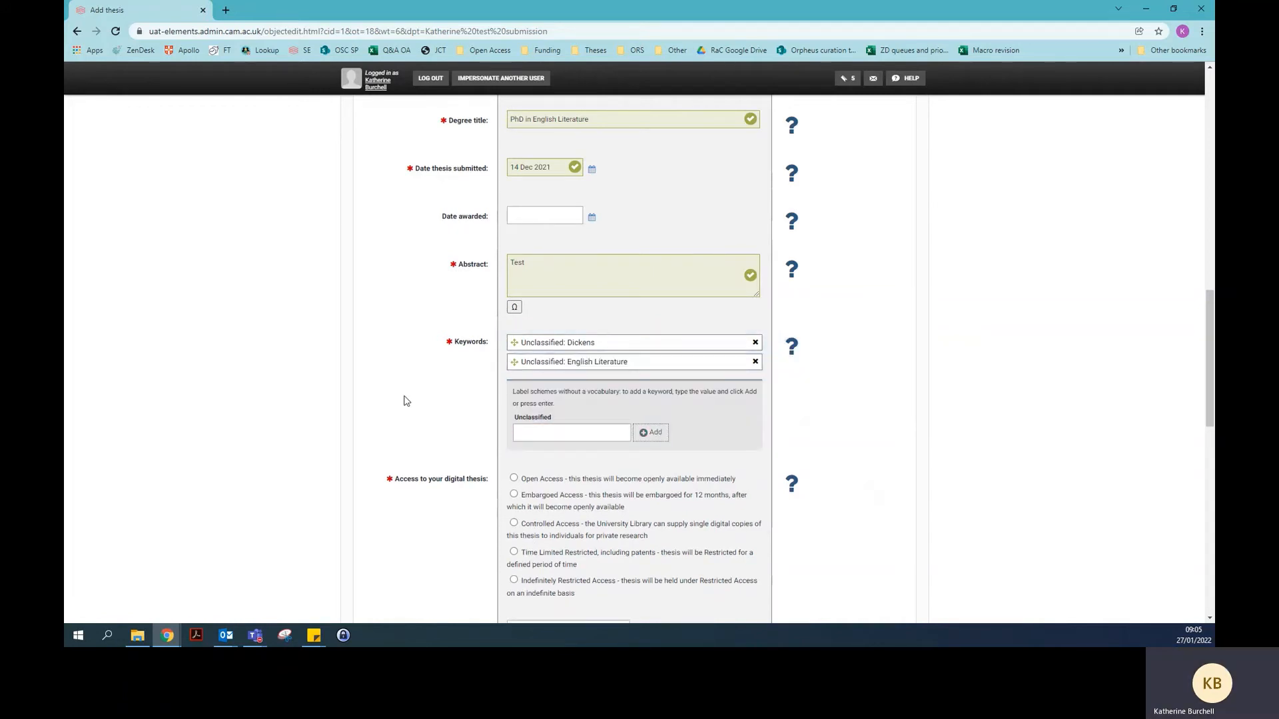
scroll(350, 409, down, 2)
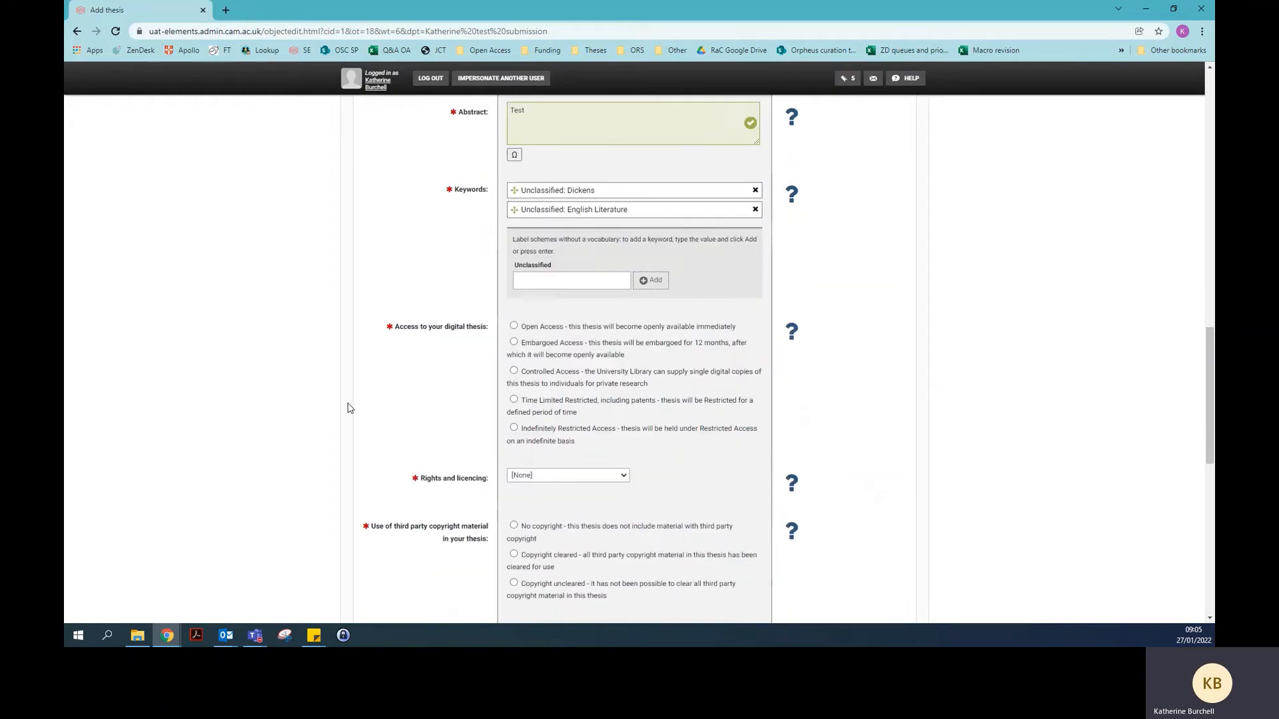
scroll(350, 408, down, 2)
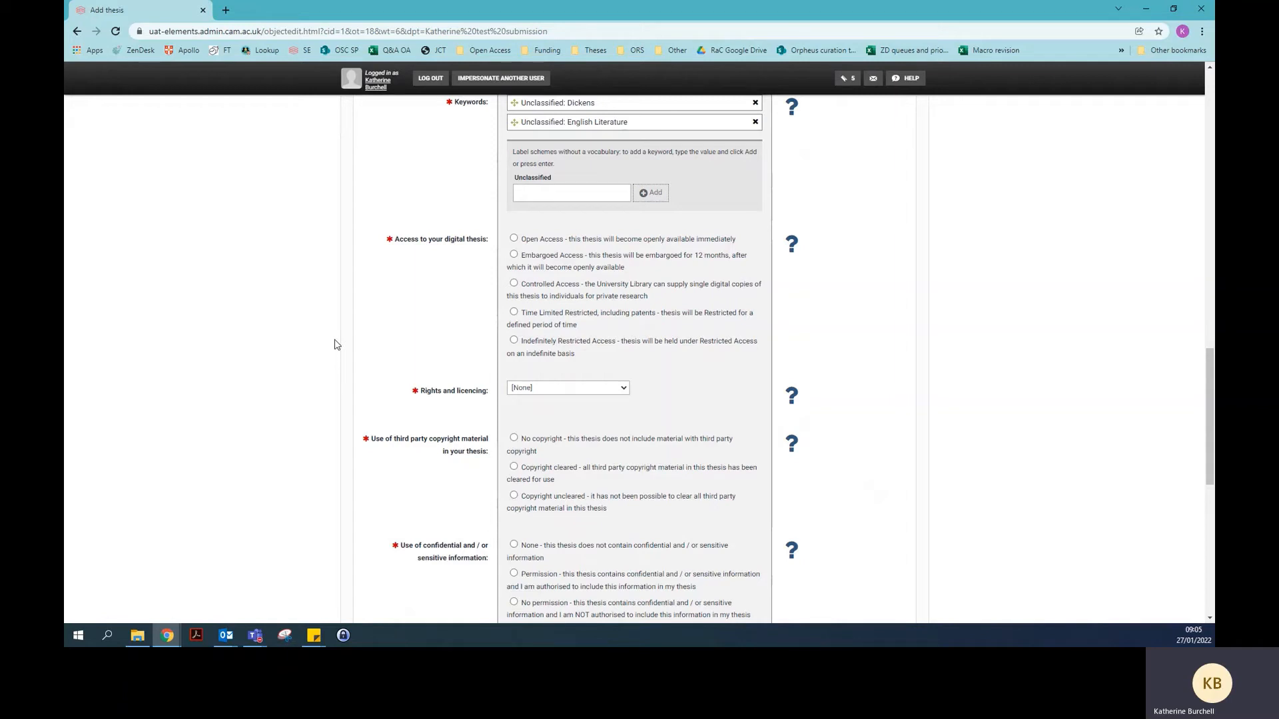
Set the digital thesis to Open Access and choose CC BY under Rights and licencing
click(514, 239)
scroll(353, 313, down, 2)
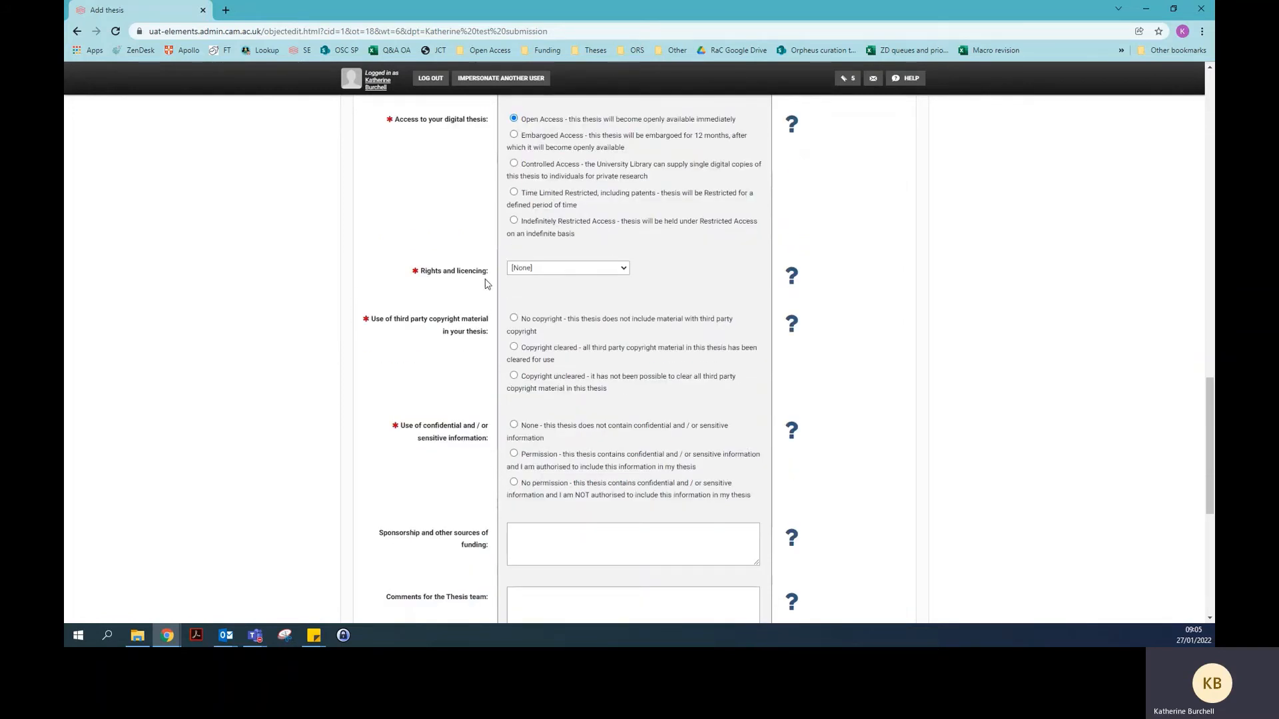
click(510, 270)
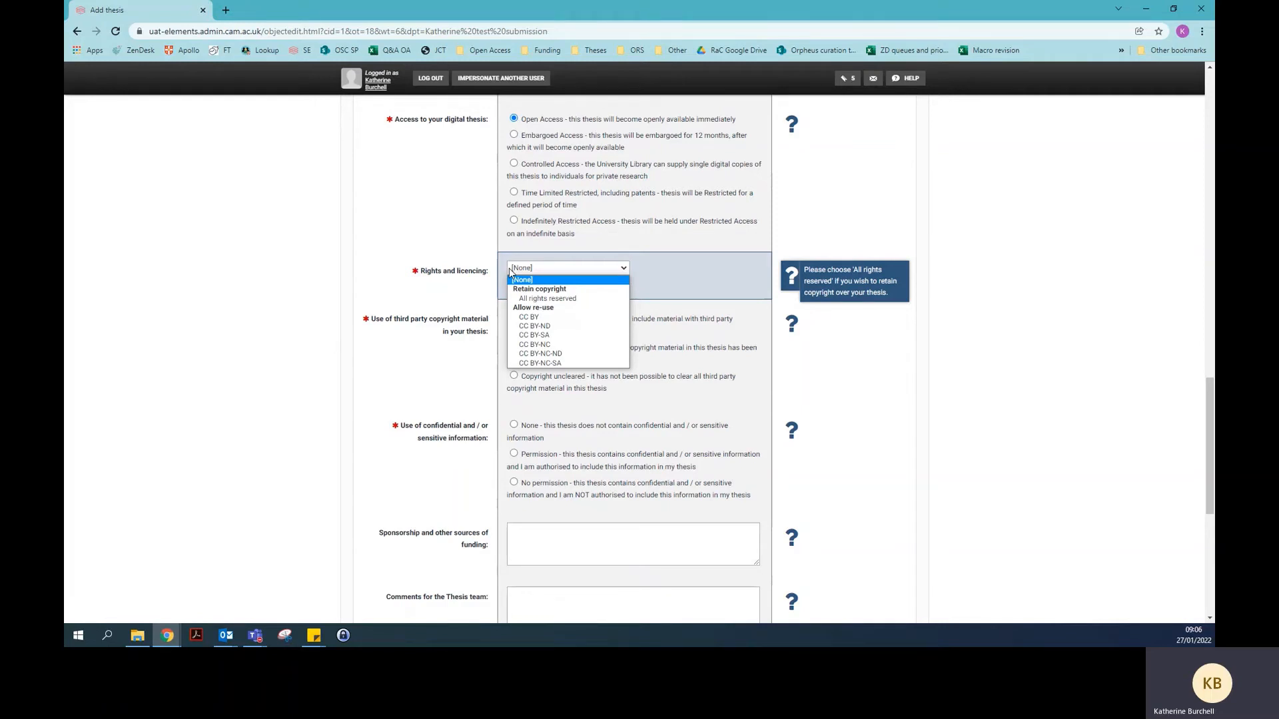
click(580, 318)
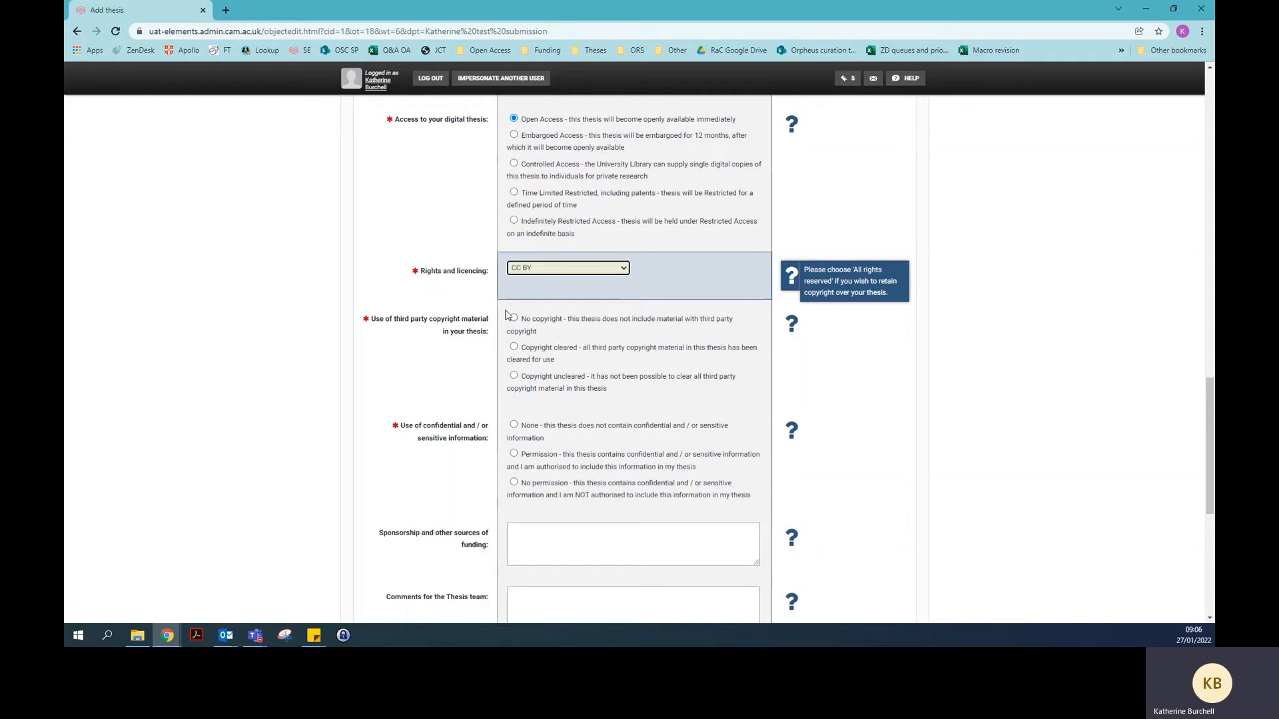
scroll(375, 353, down, 1)
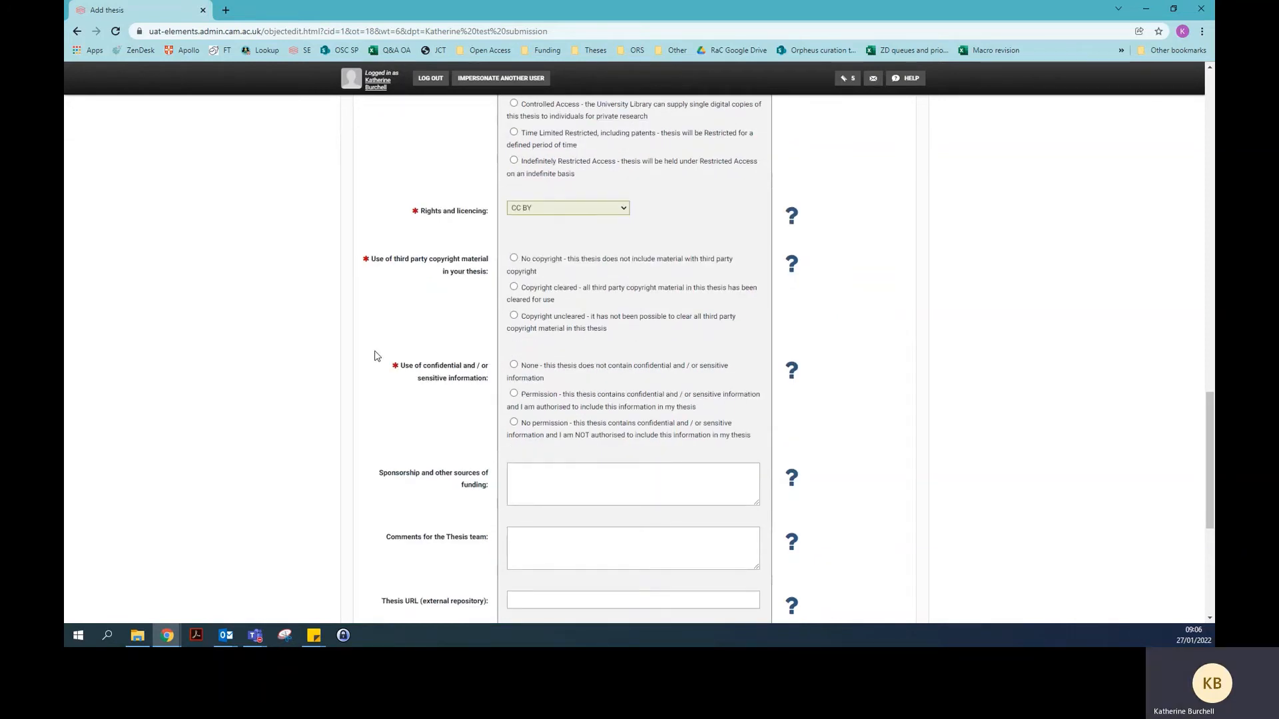
Answer 'Copyright cleared' for use of third party copyright material
click(514, 287)
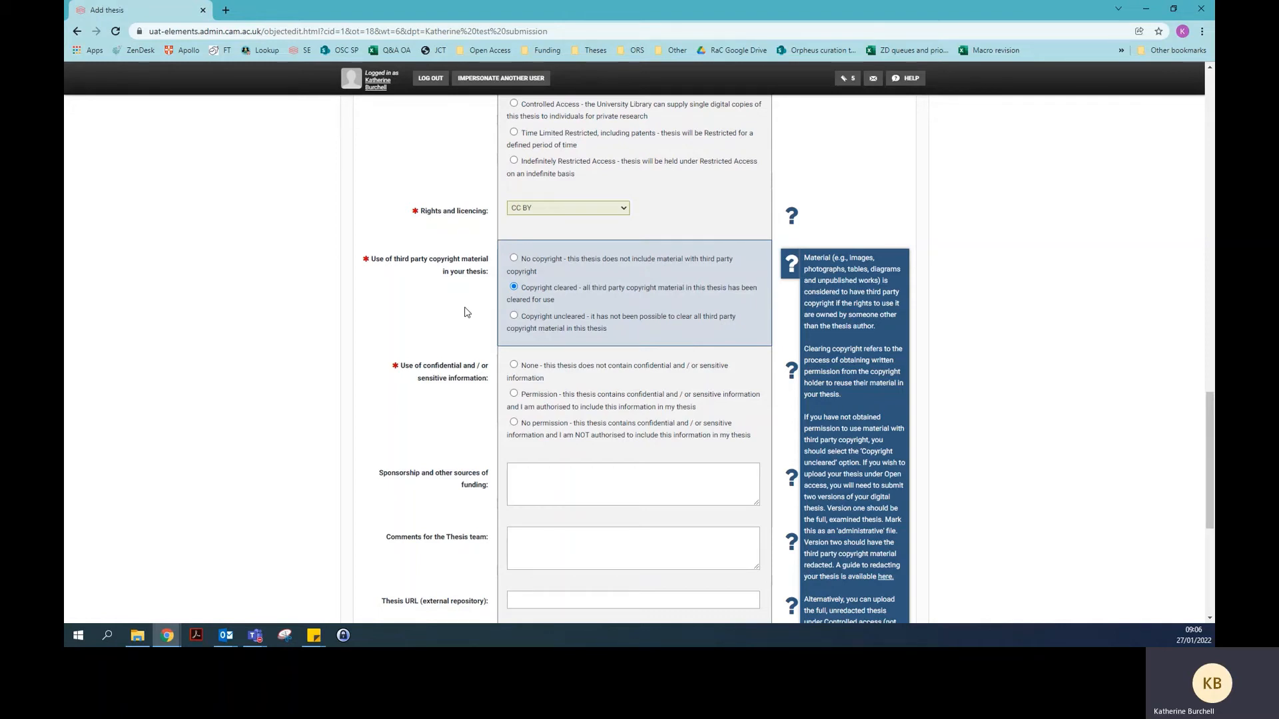
scroll(365, 358, down, 2)
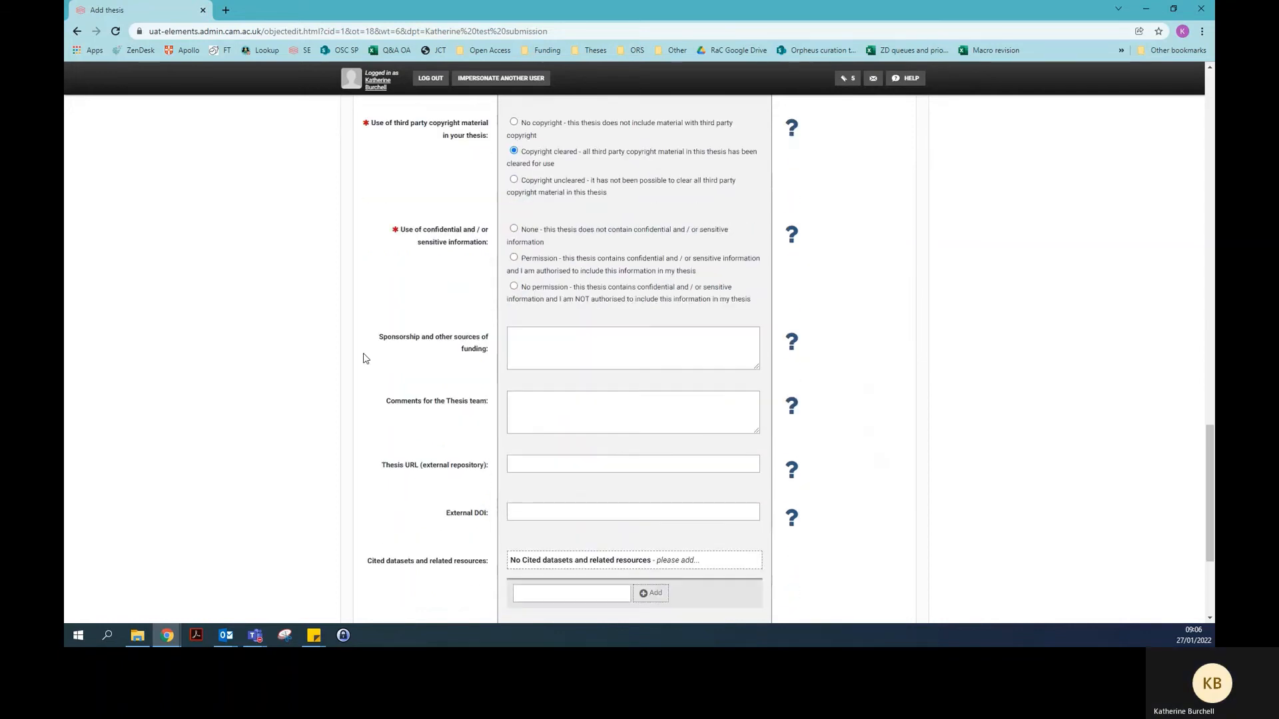
scroll(365, 359, down, 1)
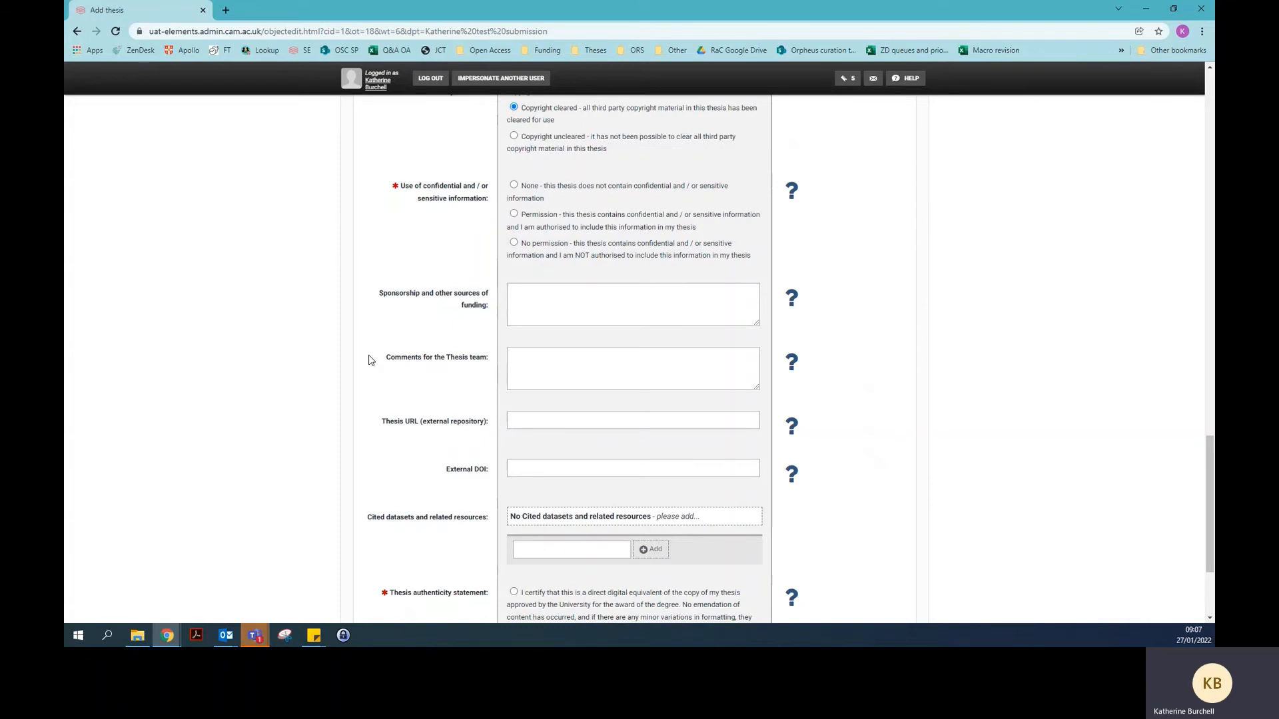
Answer 'None' for use of confidential and/or sensitive information
click(524, 188)
scroll(329, 317, down, 2)
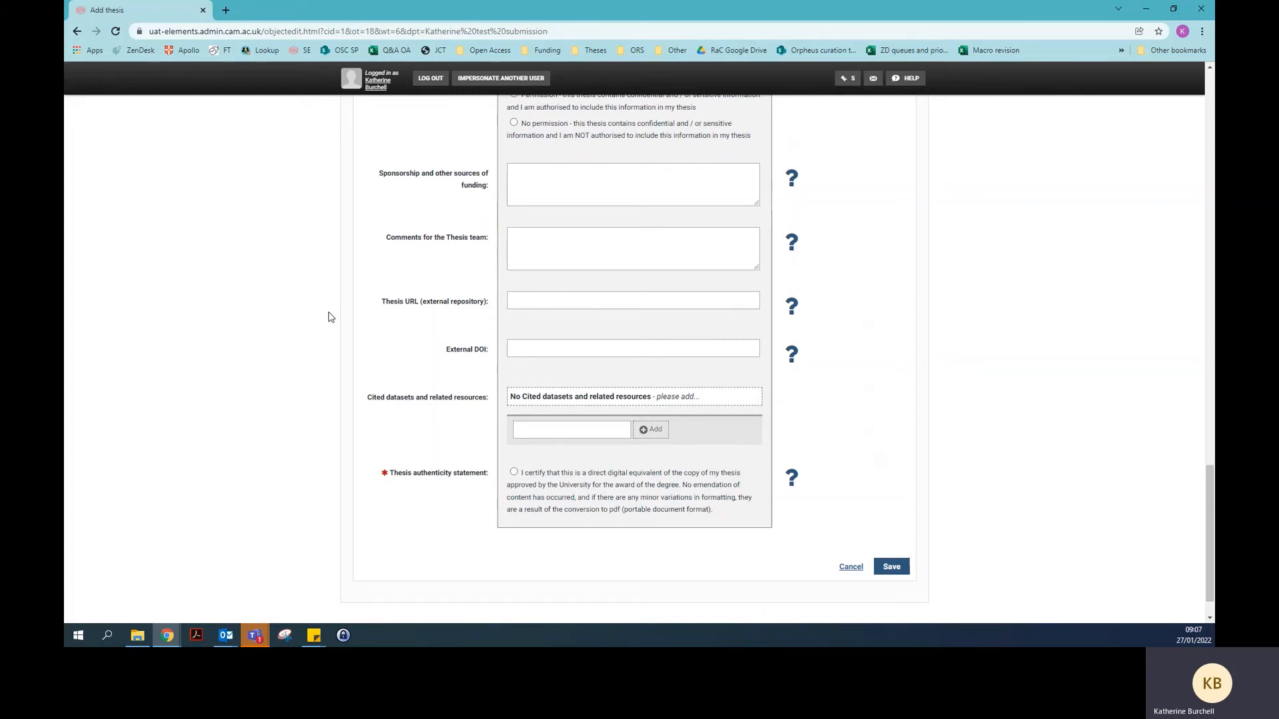
scroll(329, 318, down, 1)
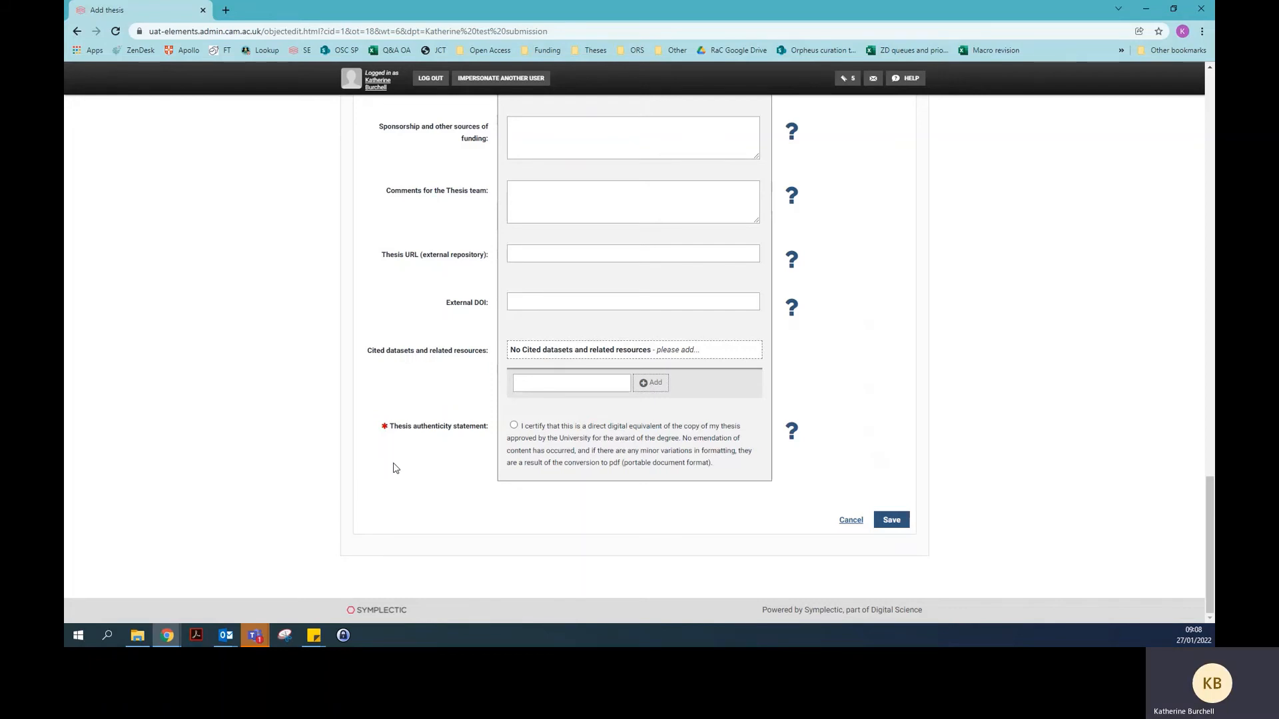
Tick the thesis authenticity statement and save the new thesis record
click(514, 426)
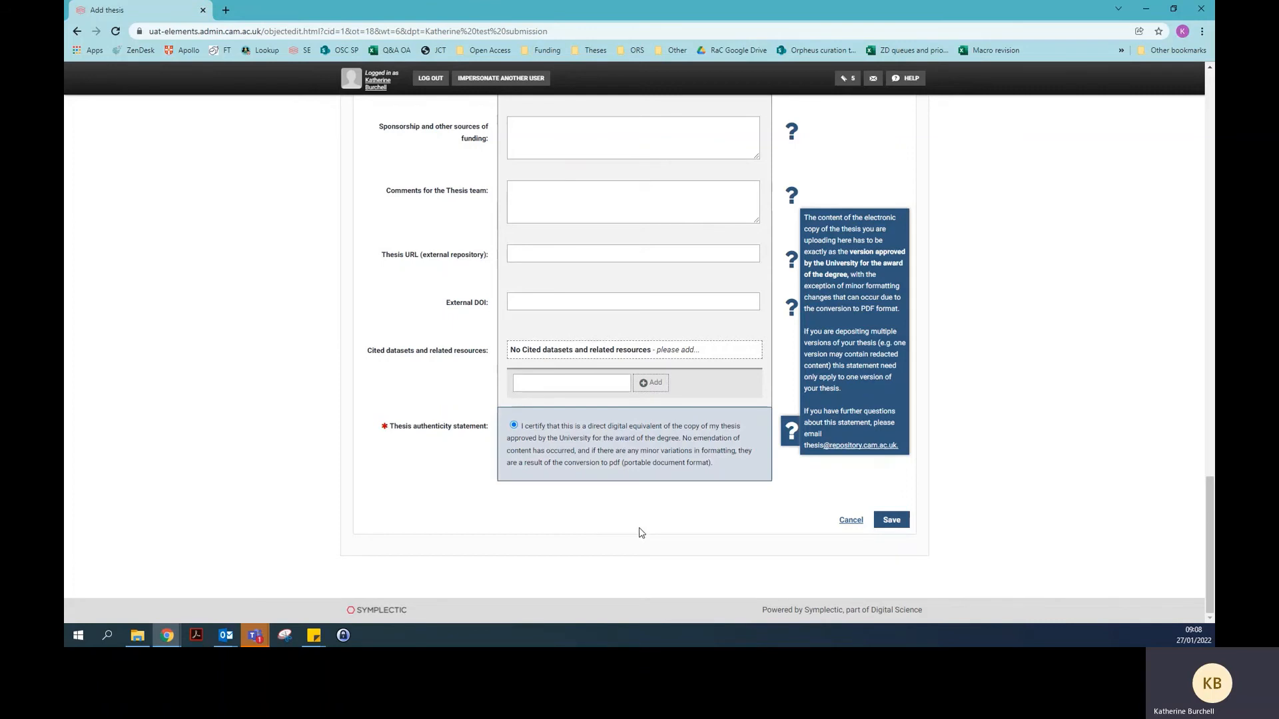
click(821, 488)
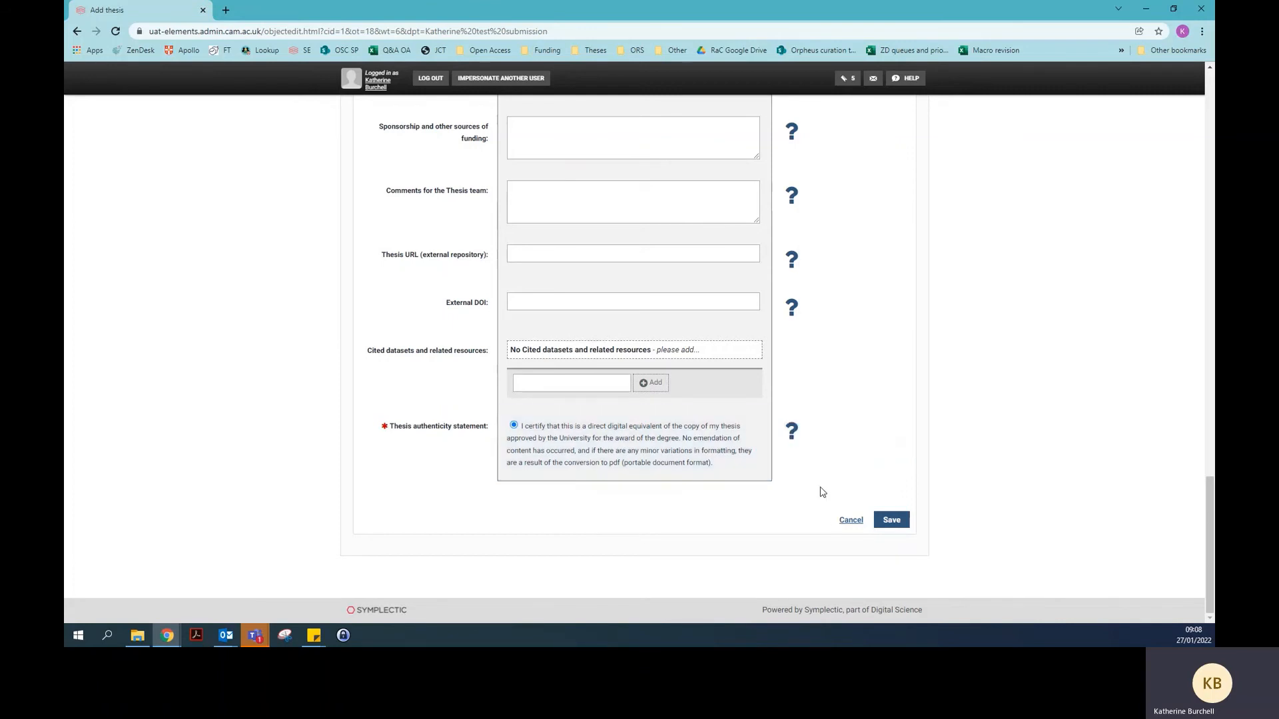
click(907, 525)
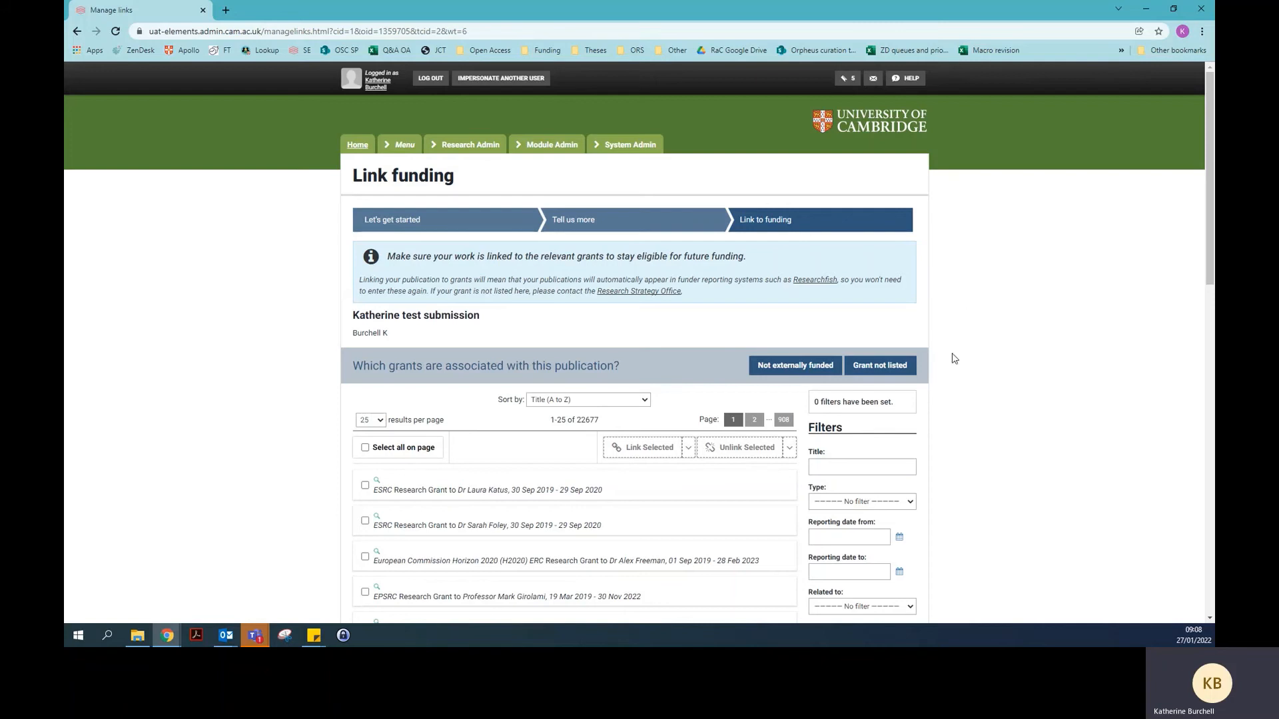
Filter the grants list to 'Related to: Me', which finds no matching grants
scroll(949, 363, down, 3)
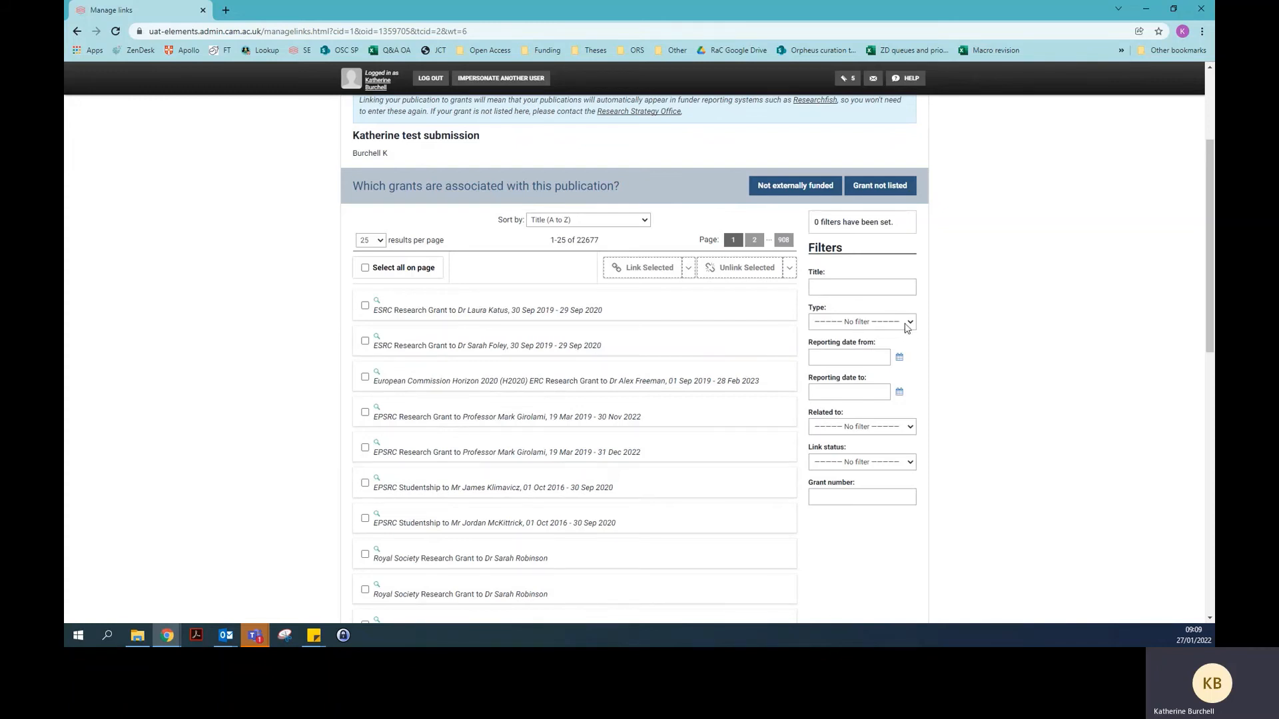
click(899, 428)
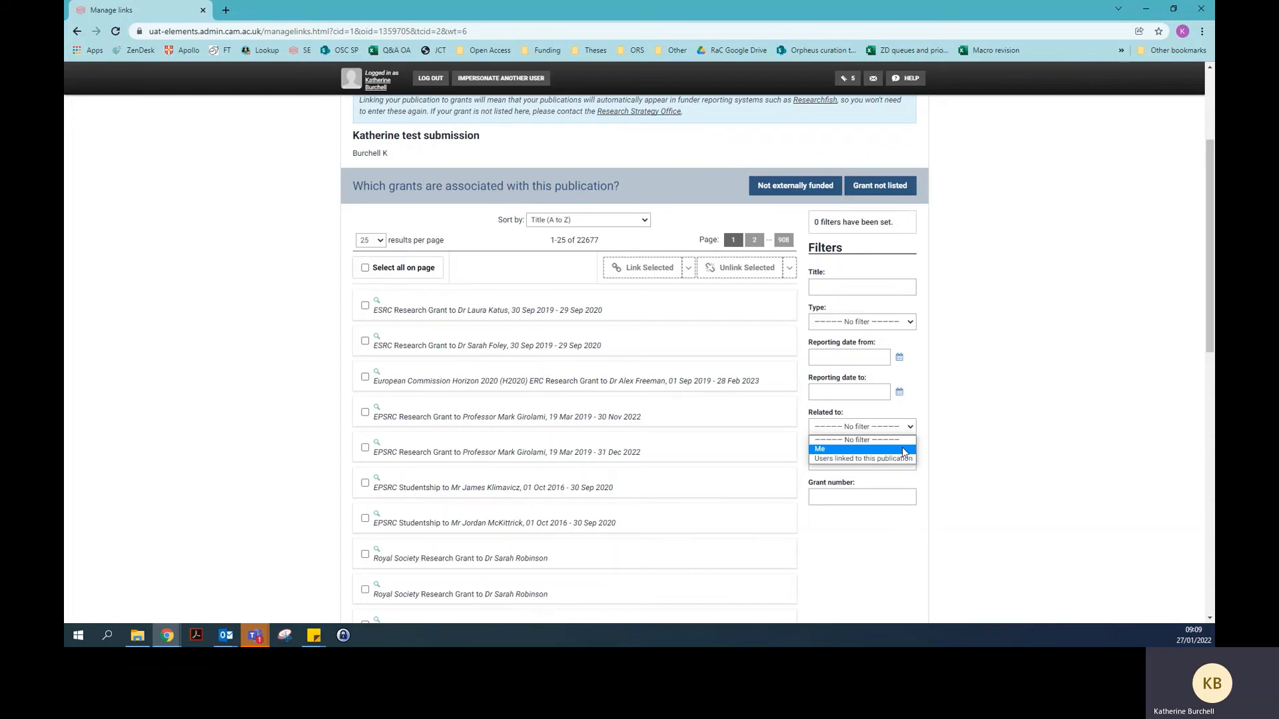
click(903, 449)
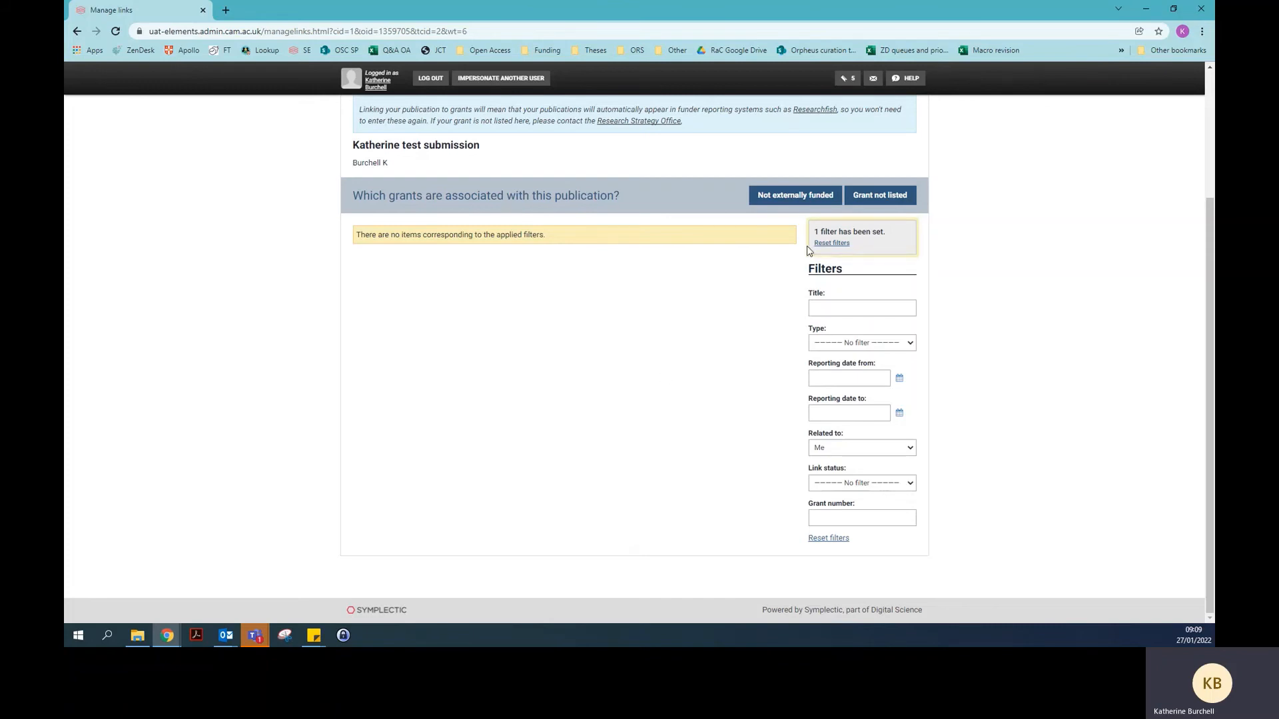
Mark the thesis as not externally funded, then choose Deposit to Apollo
click(785, 201)
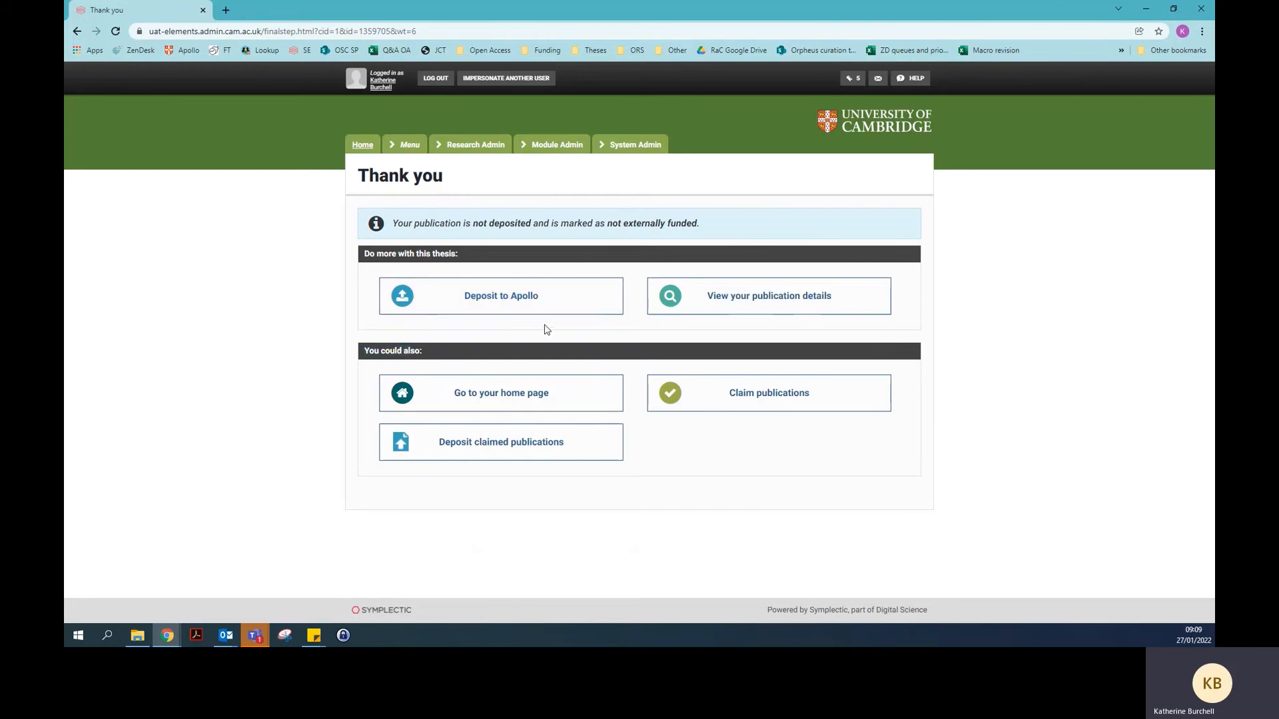
click(558, 305)
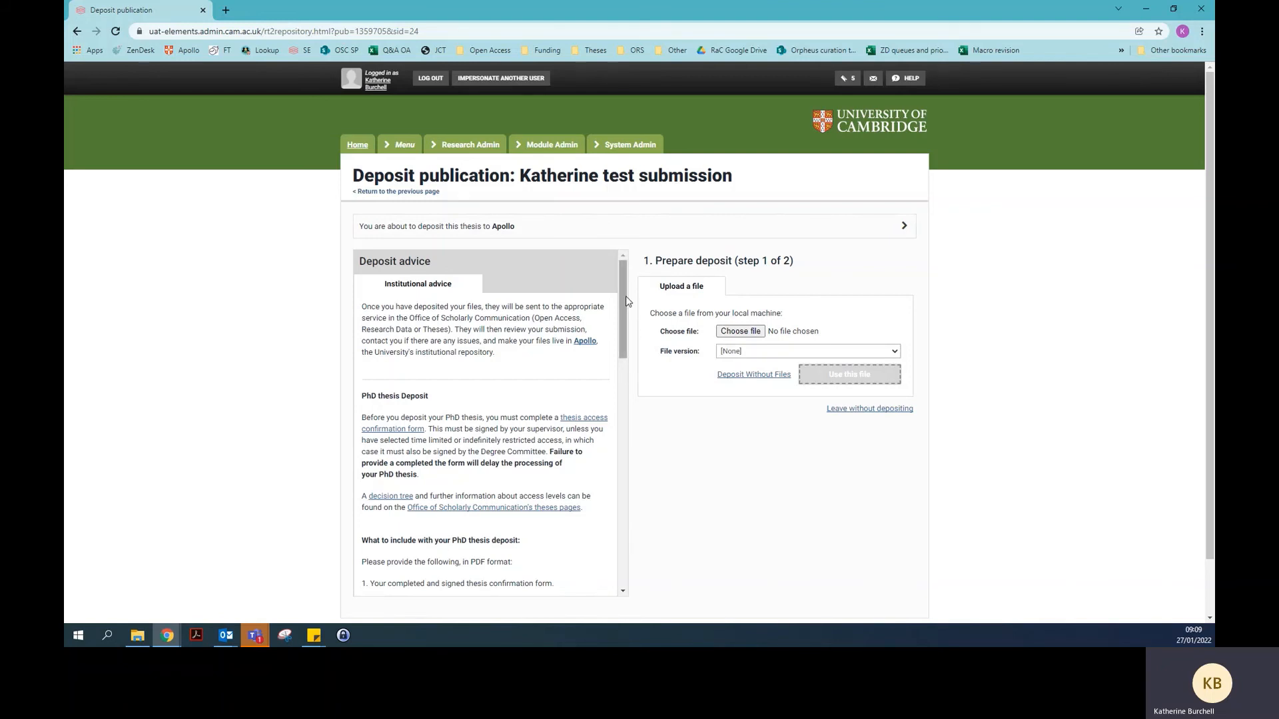
Scroll through the PhD thesis deposit advice and review the File version choices without changing them
drag(621, 291, 619, 315)
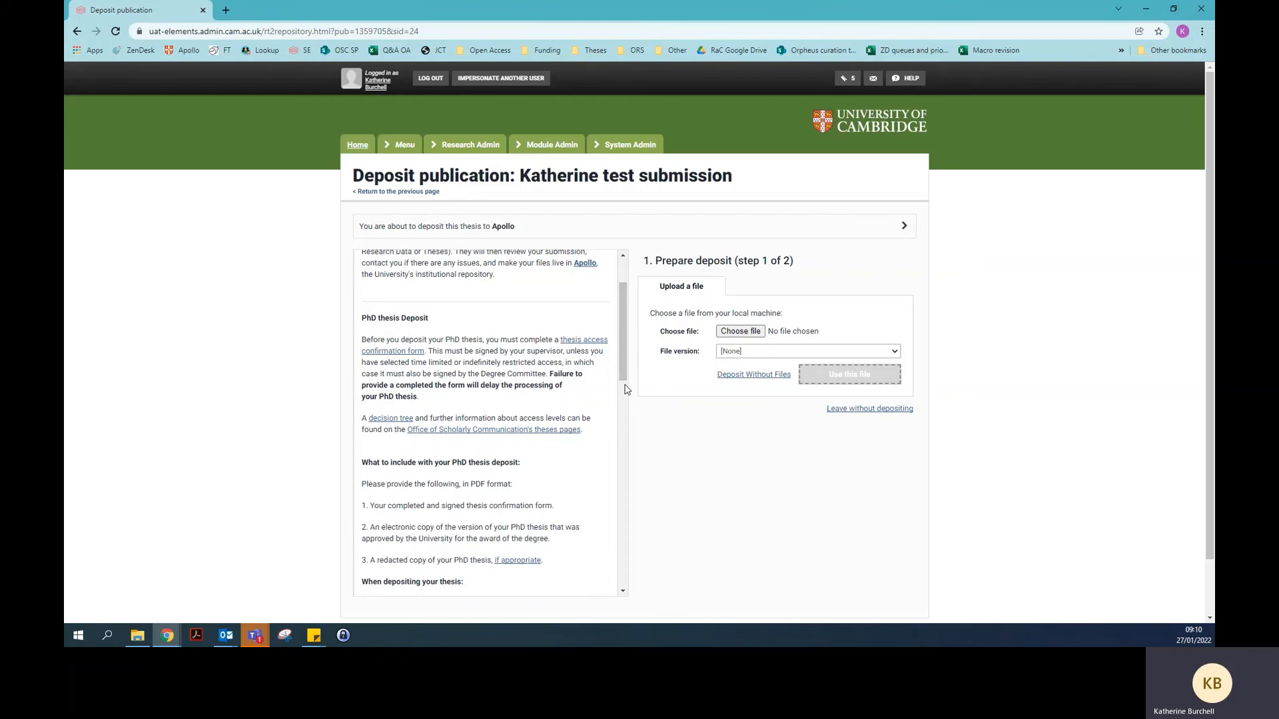
scroll(624, 368, down, 1)
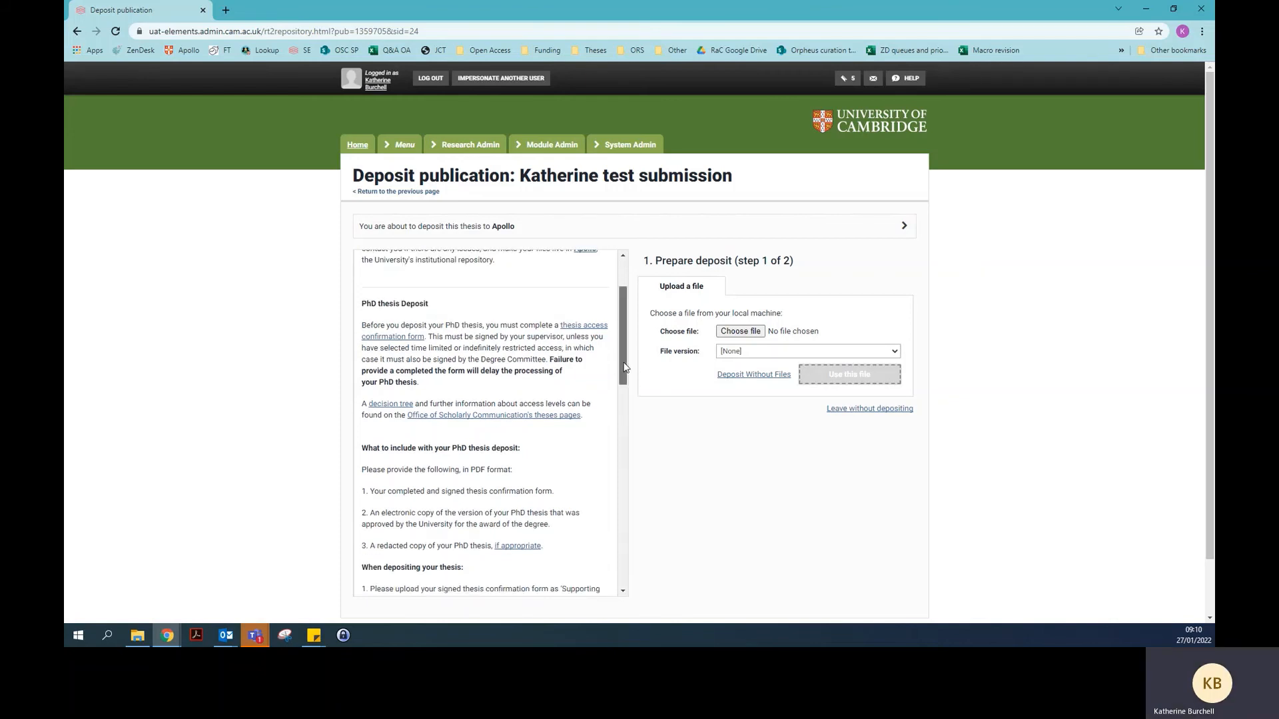
drag(625, 367, 624, 403)
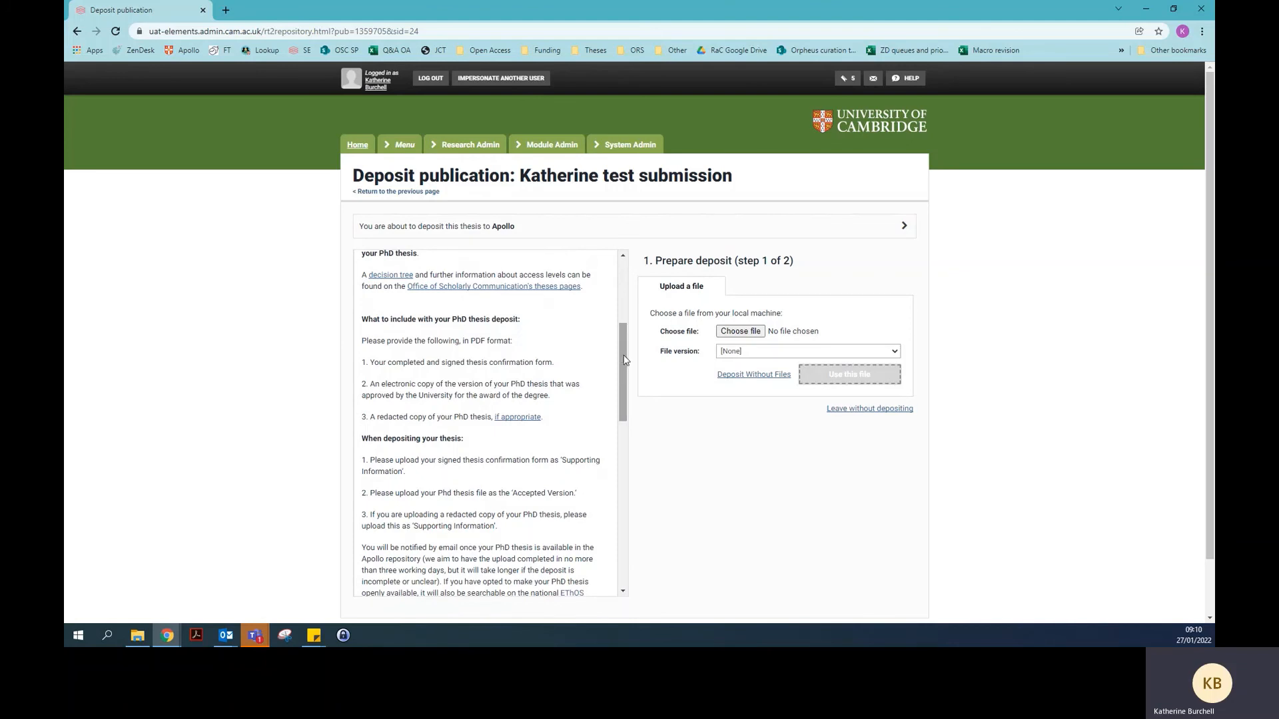
drag(626, 358, 625, 406)
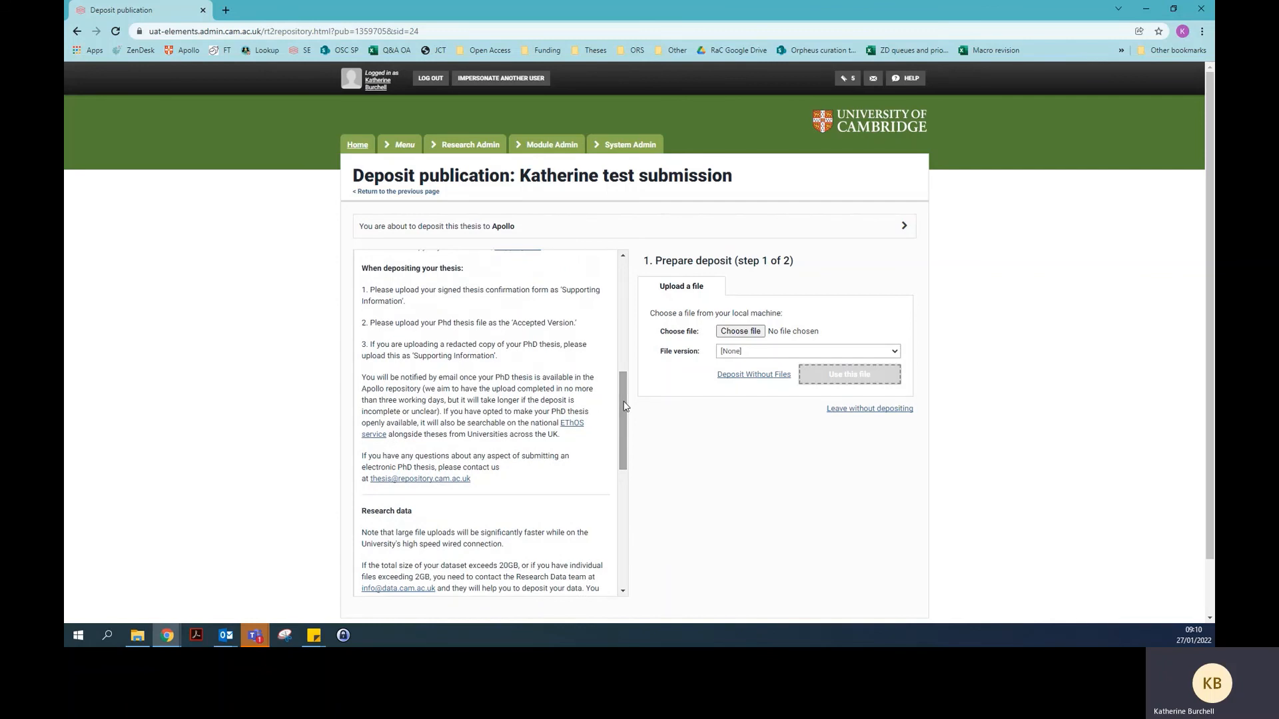
click(724, 352)
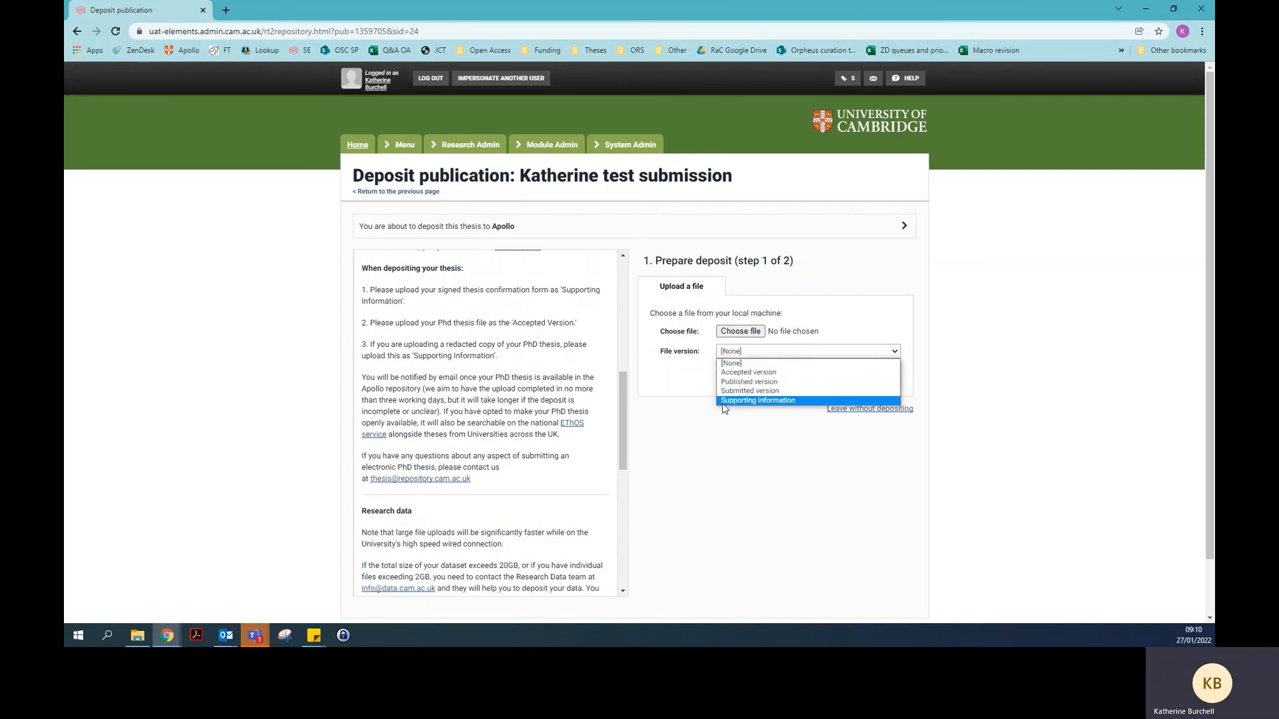
click(693, 372)
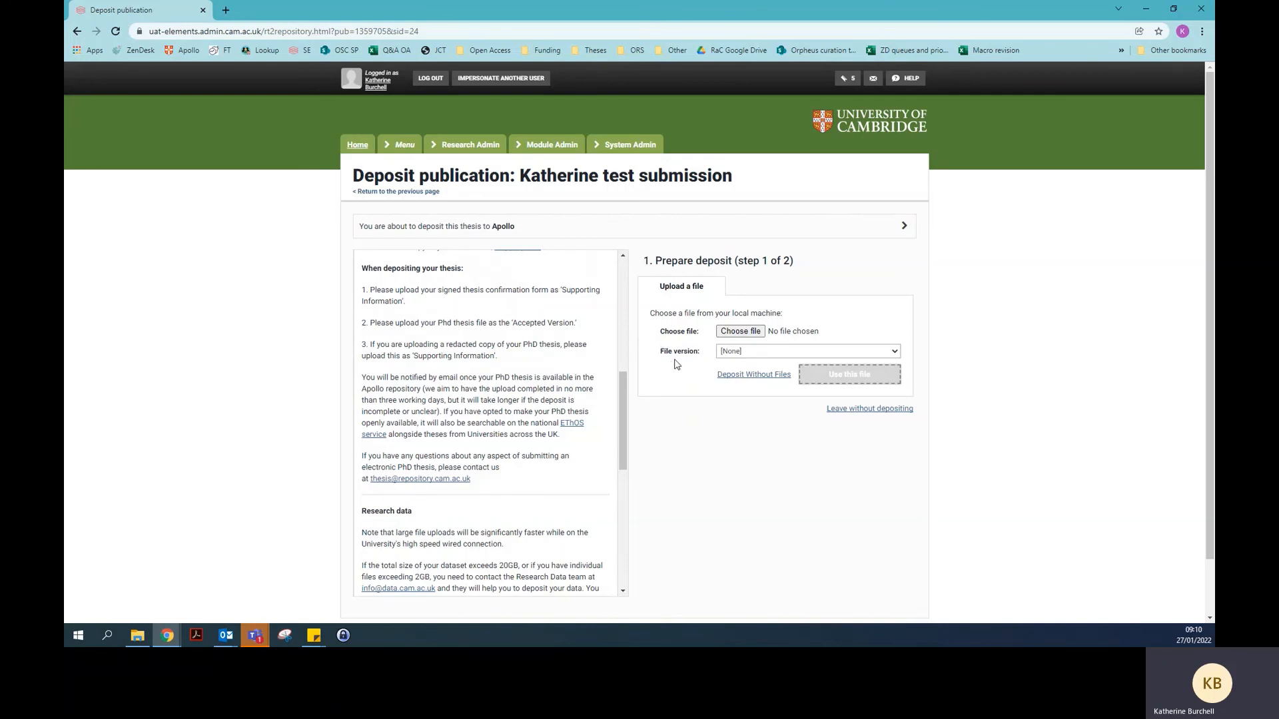
Attach the thesis access form PDF from OneDrive > OSC > Thesis Files as Supporting information
click(727, 333)
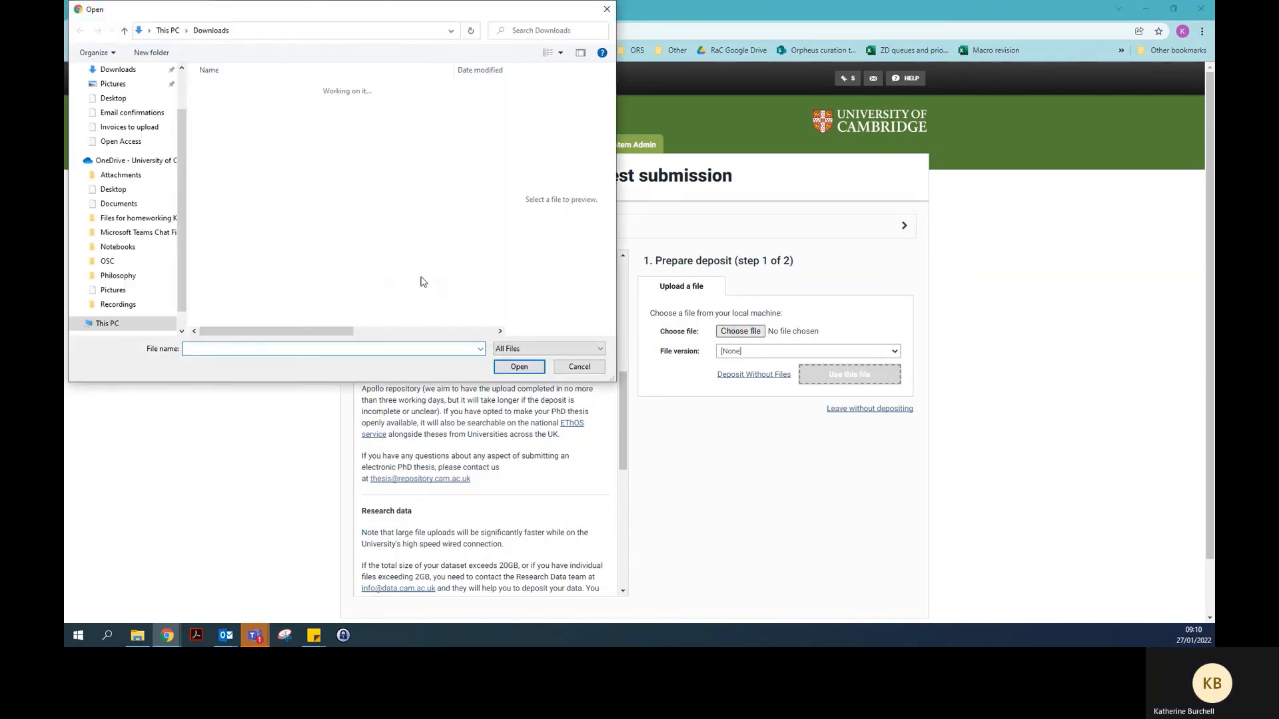
click(182, 92)
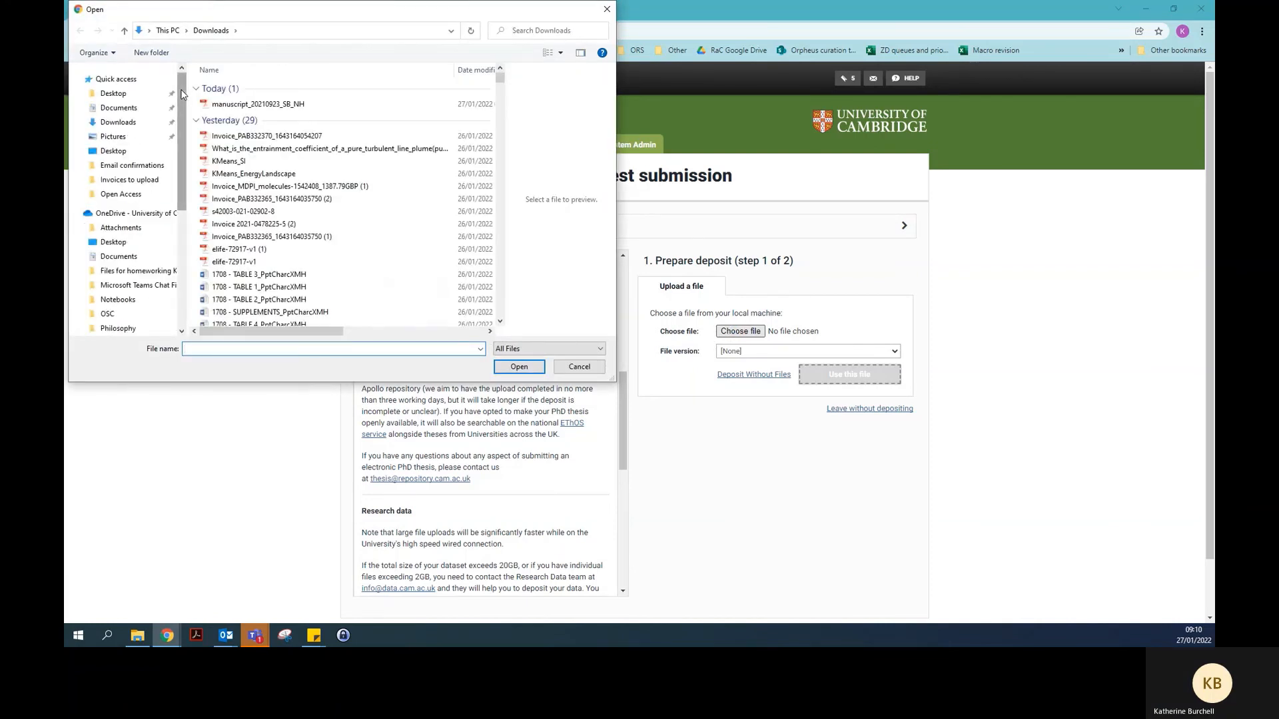
click(110, 315)
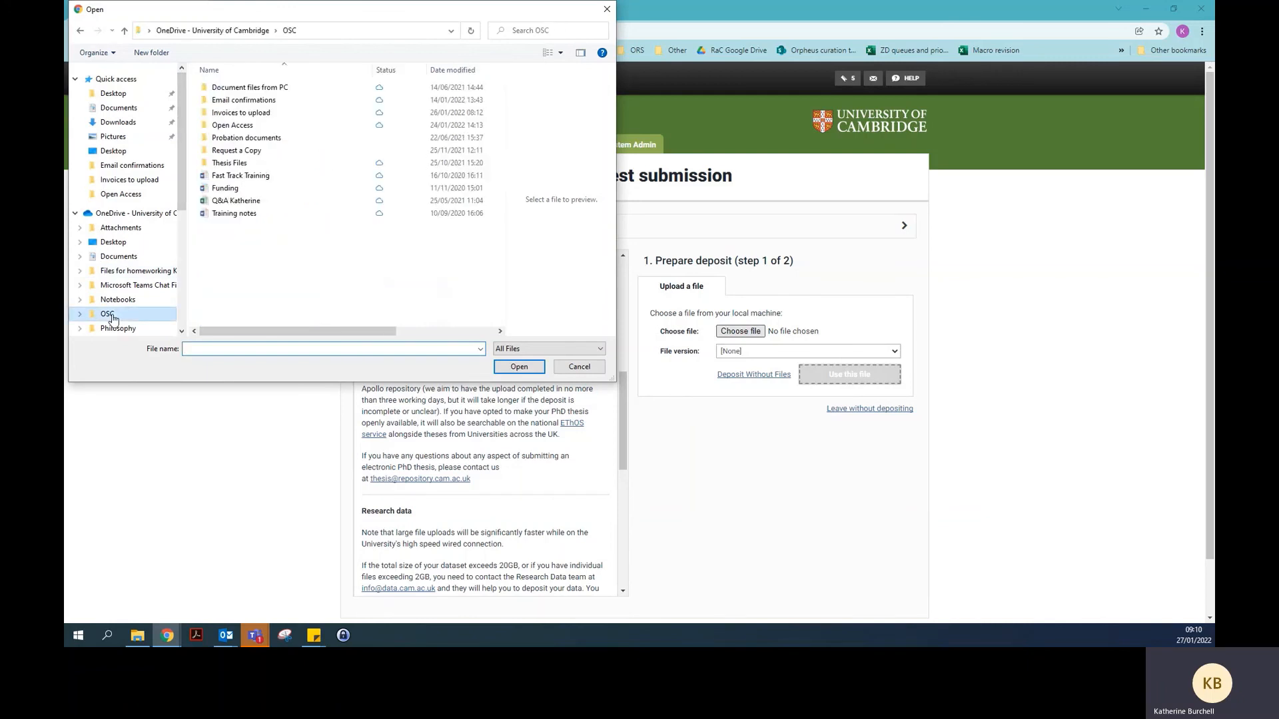
double_click(253, 162)
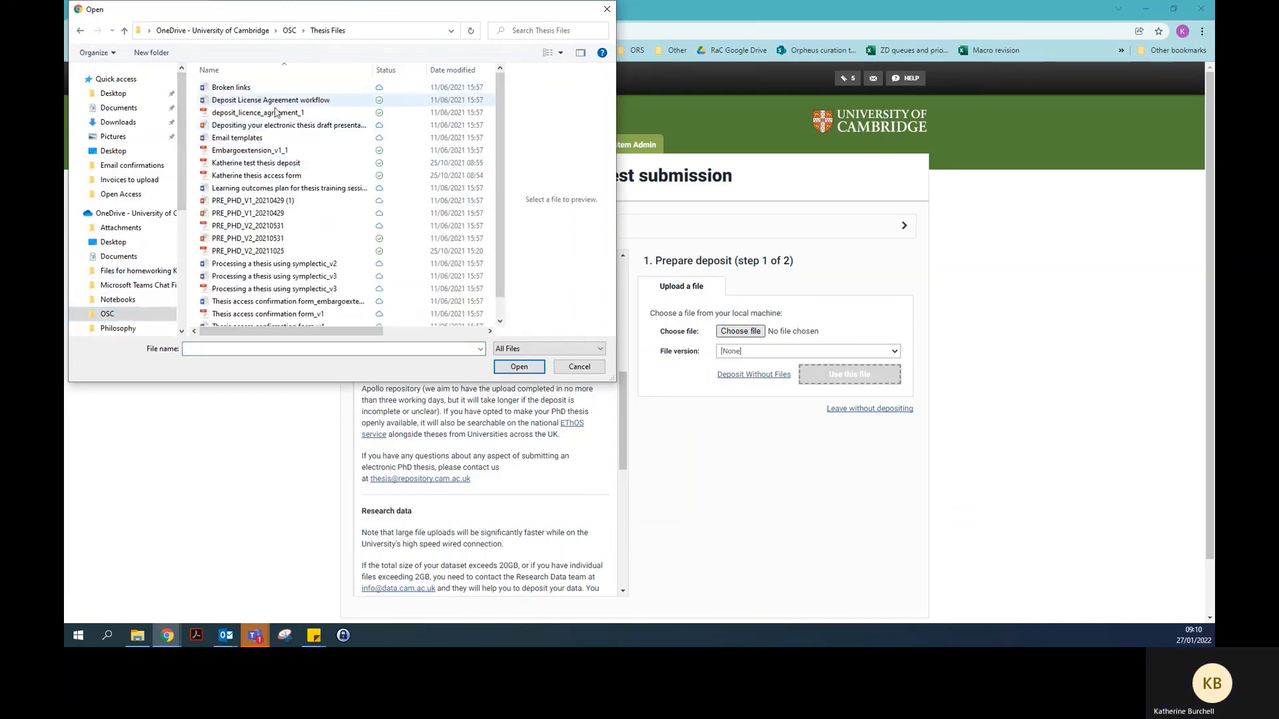
click(280, 175)
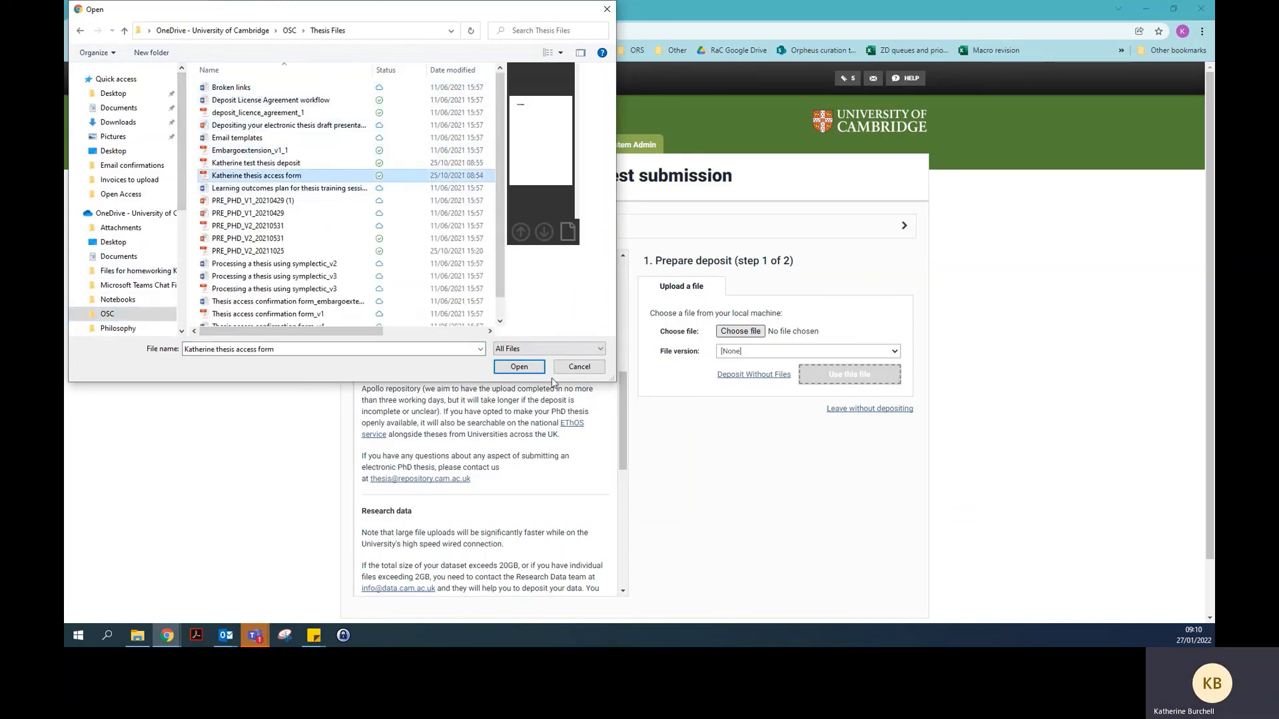
click(519, 367)
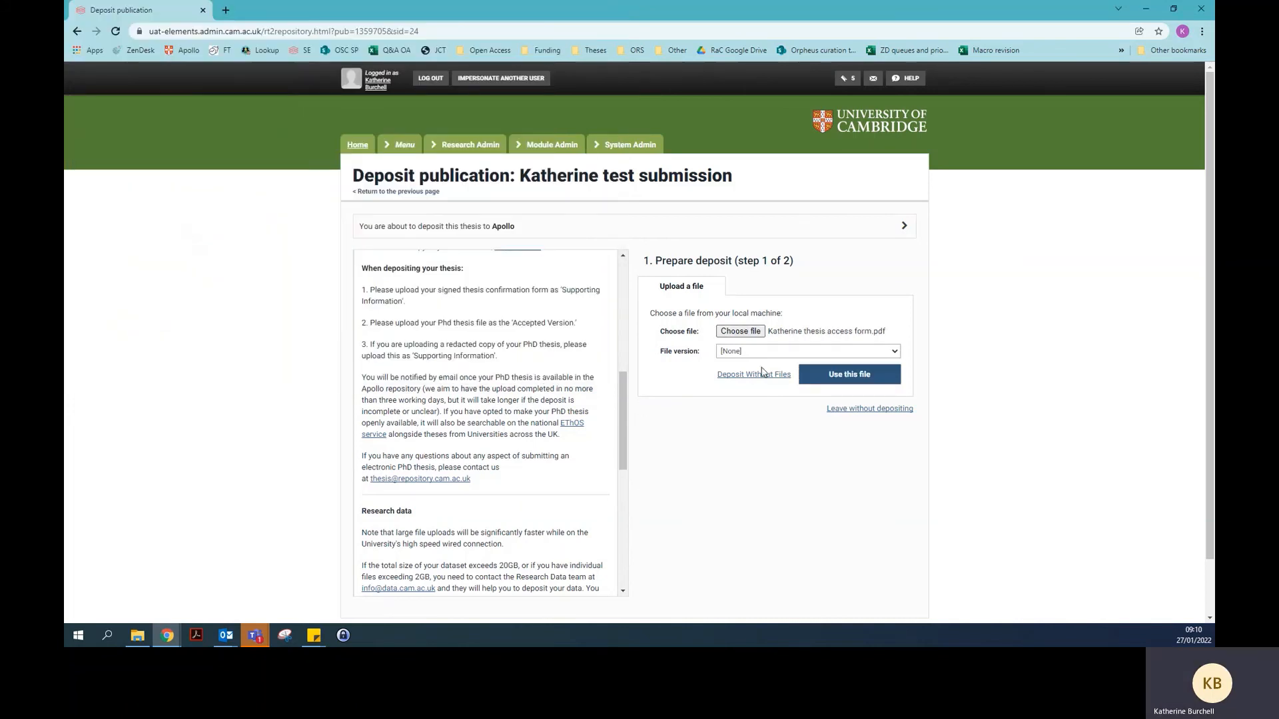
click(760, 353)
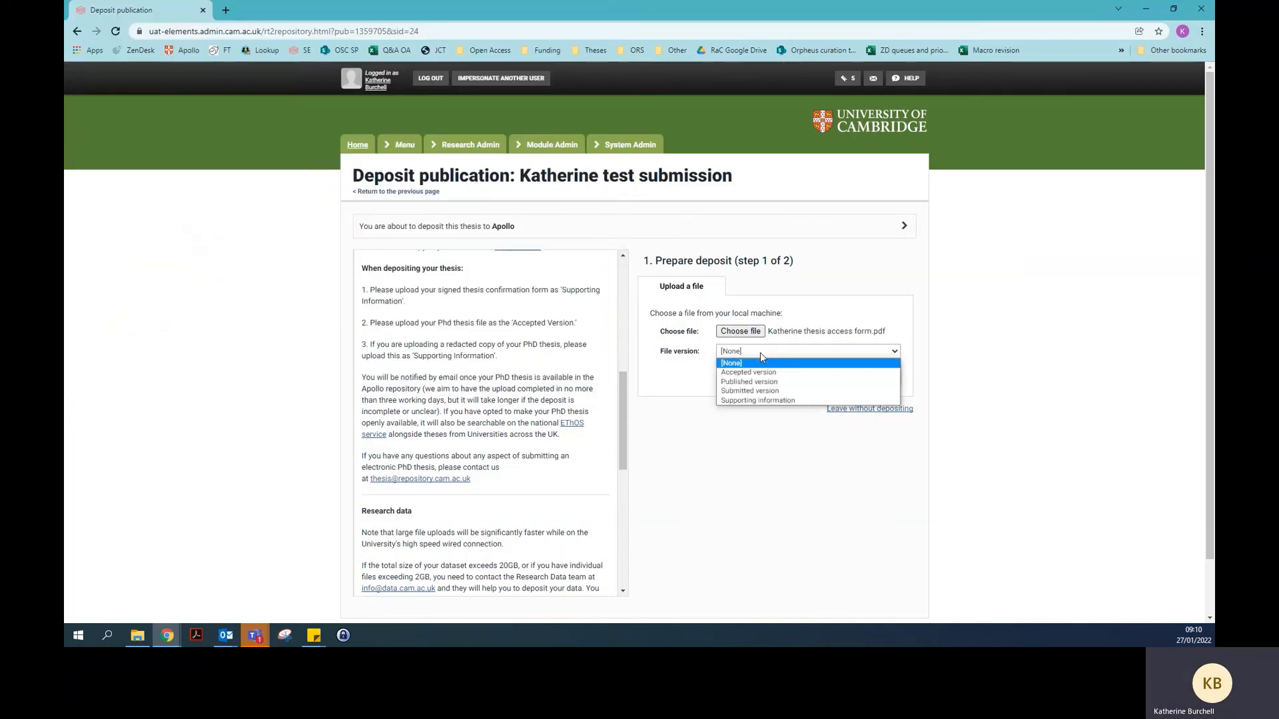
click(760, 401)
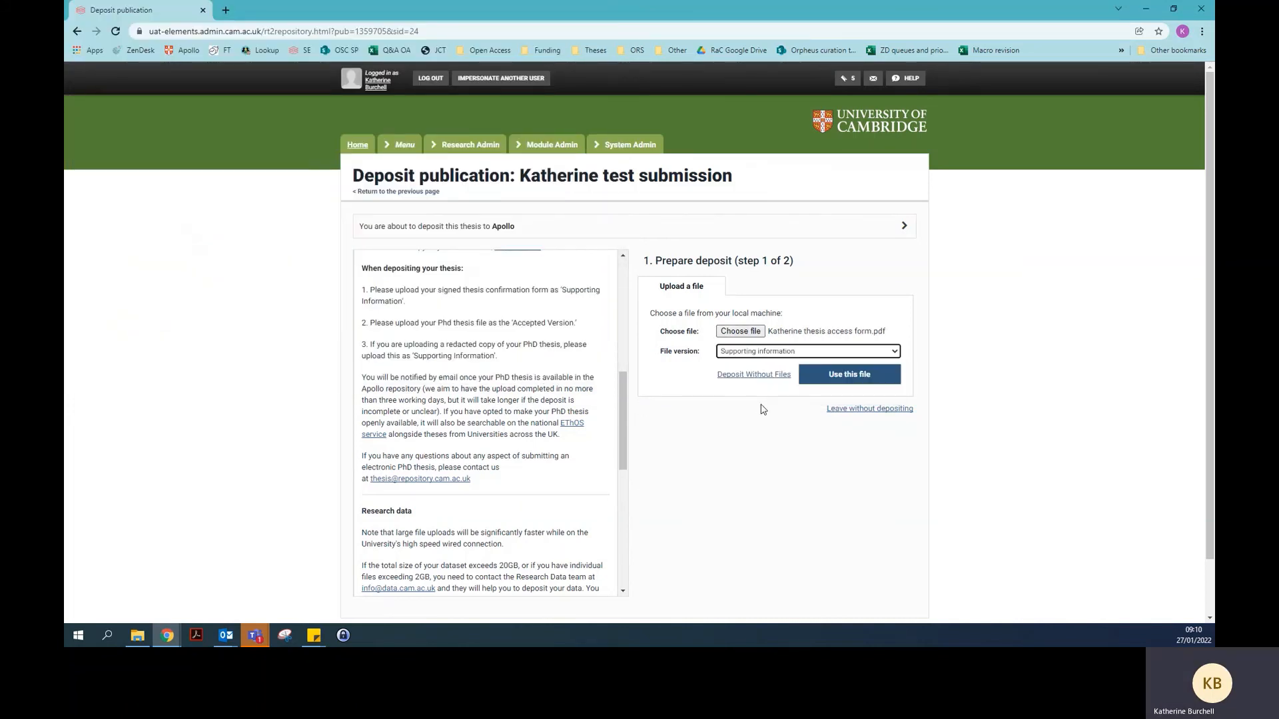
click(828, 383)
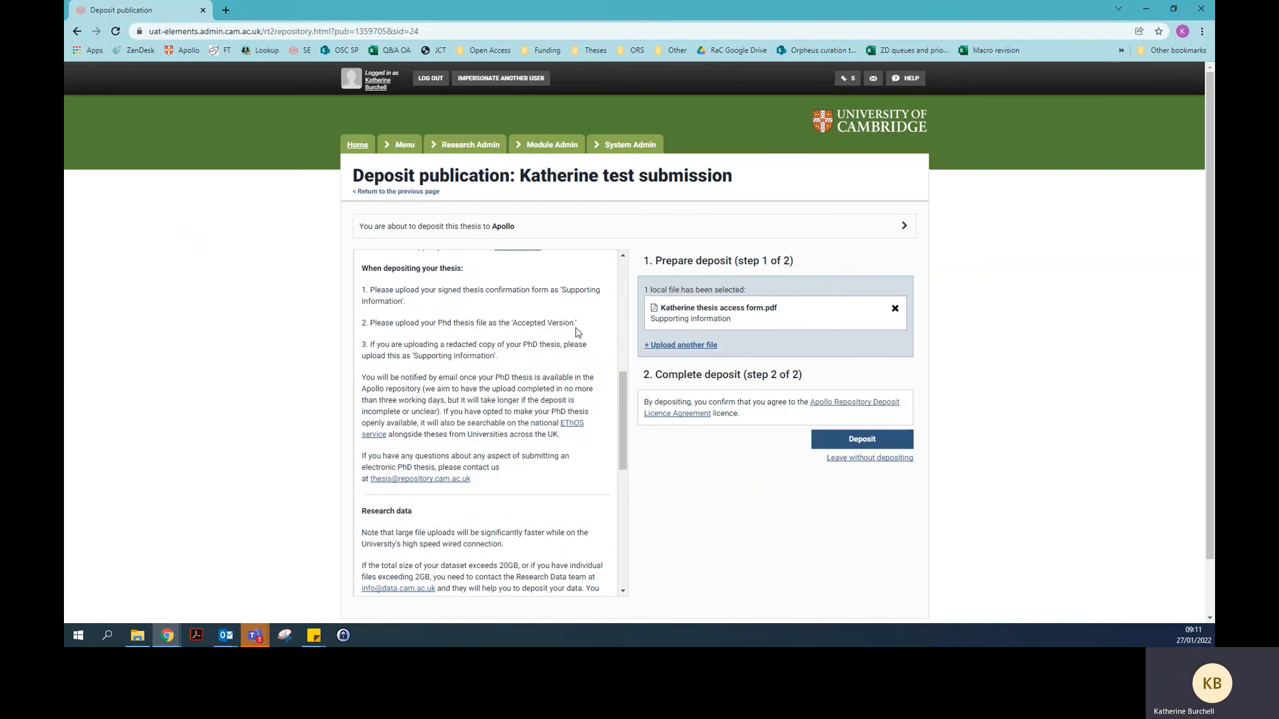
click(685, 345)
Attach the test thesis deposit PDF to the deposit as the Accepted version
drag(701, 384, 730, 430)
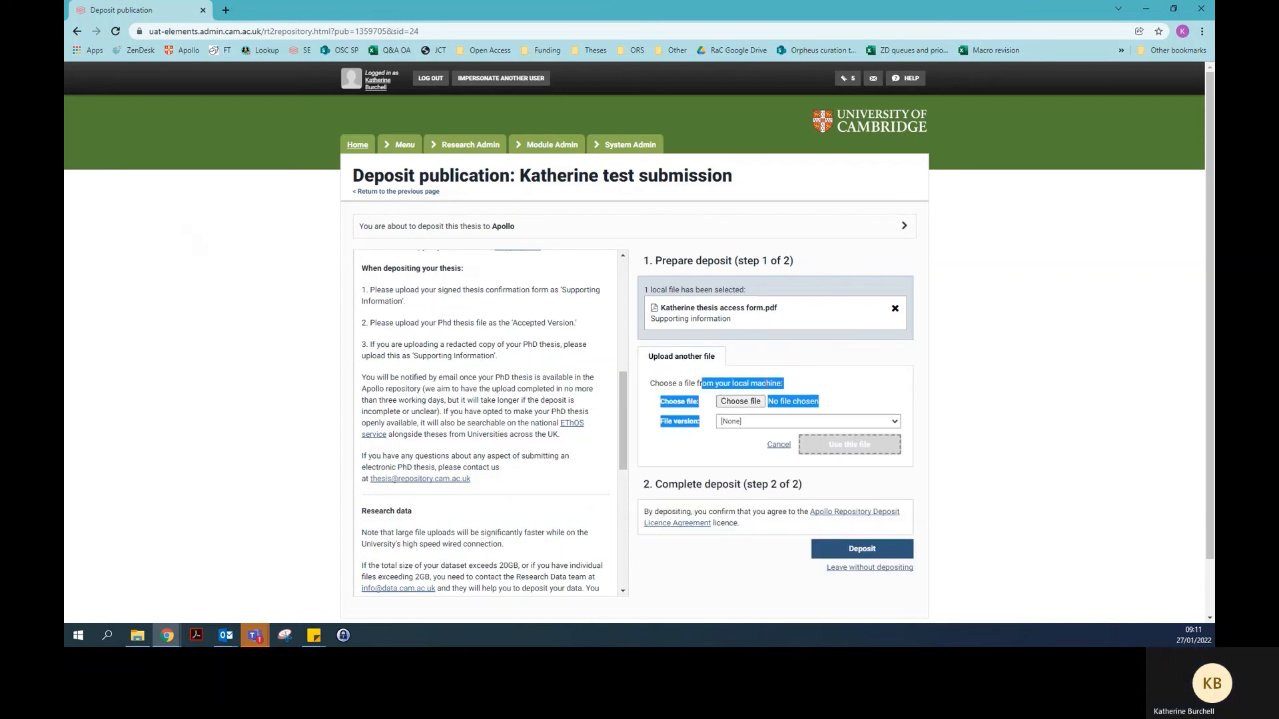
click(787, 385)
click(740, 401)
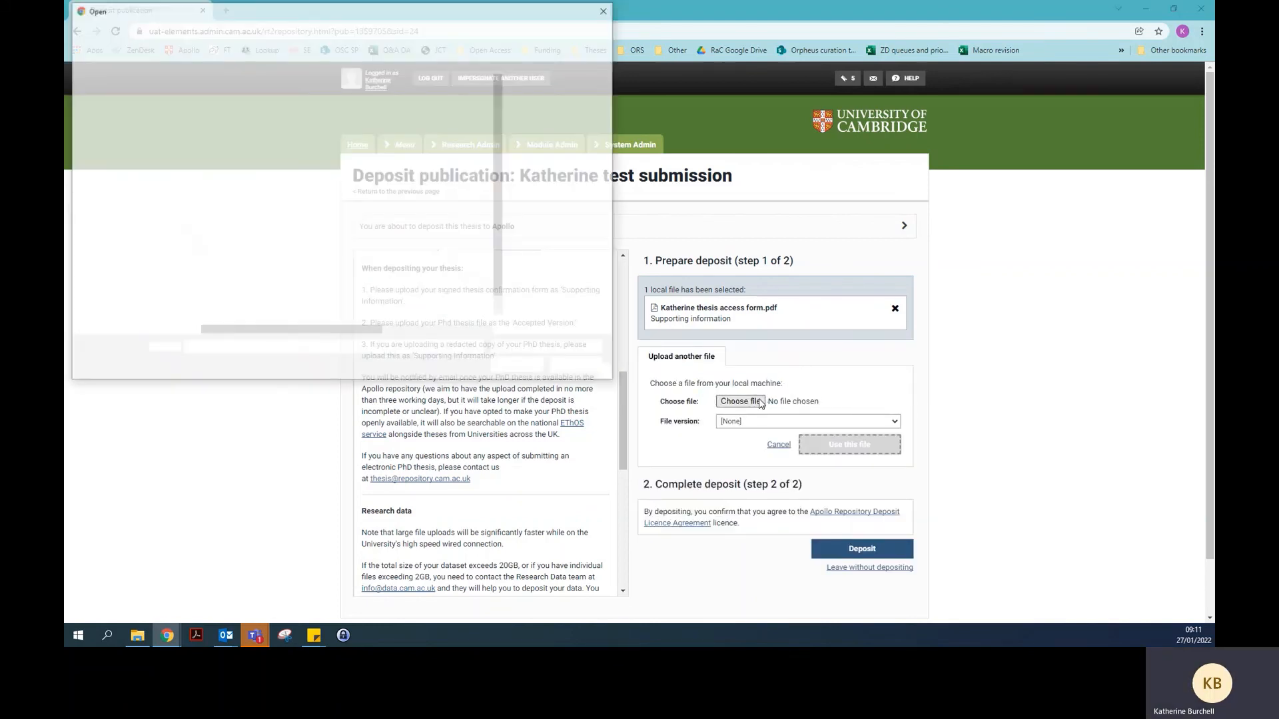
click(281, 164)
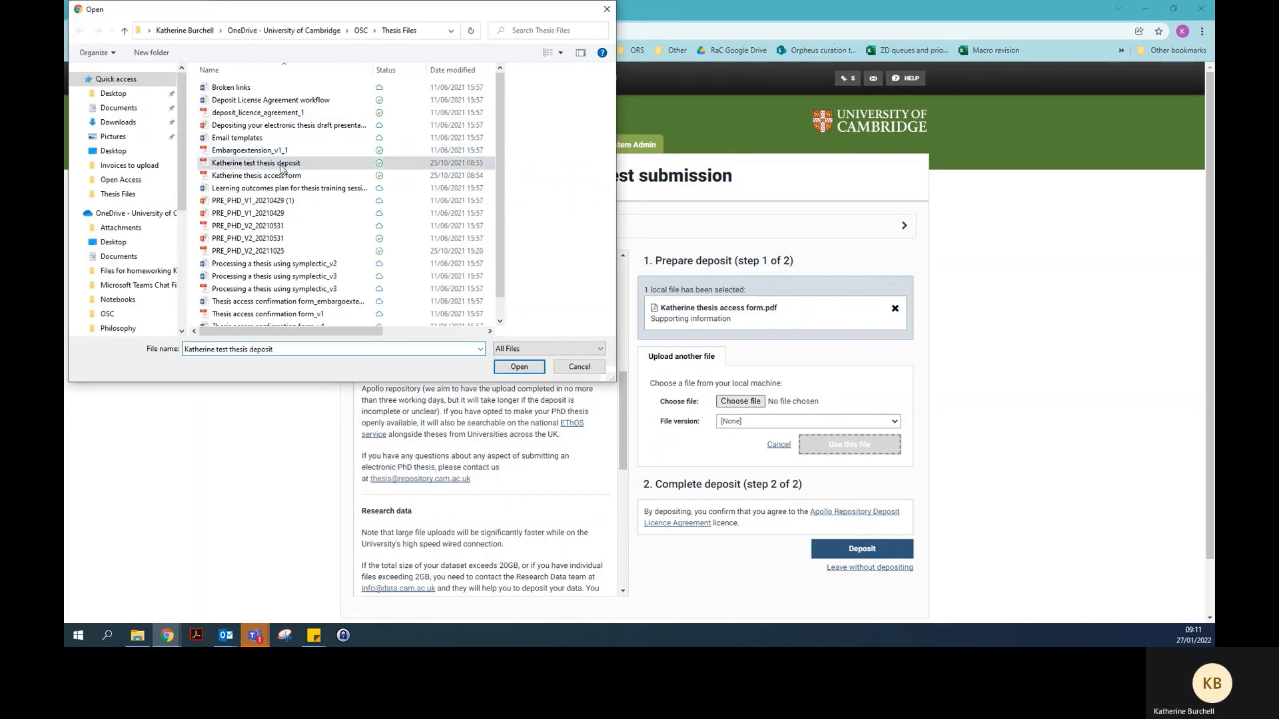
click(514, 367)
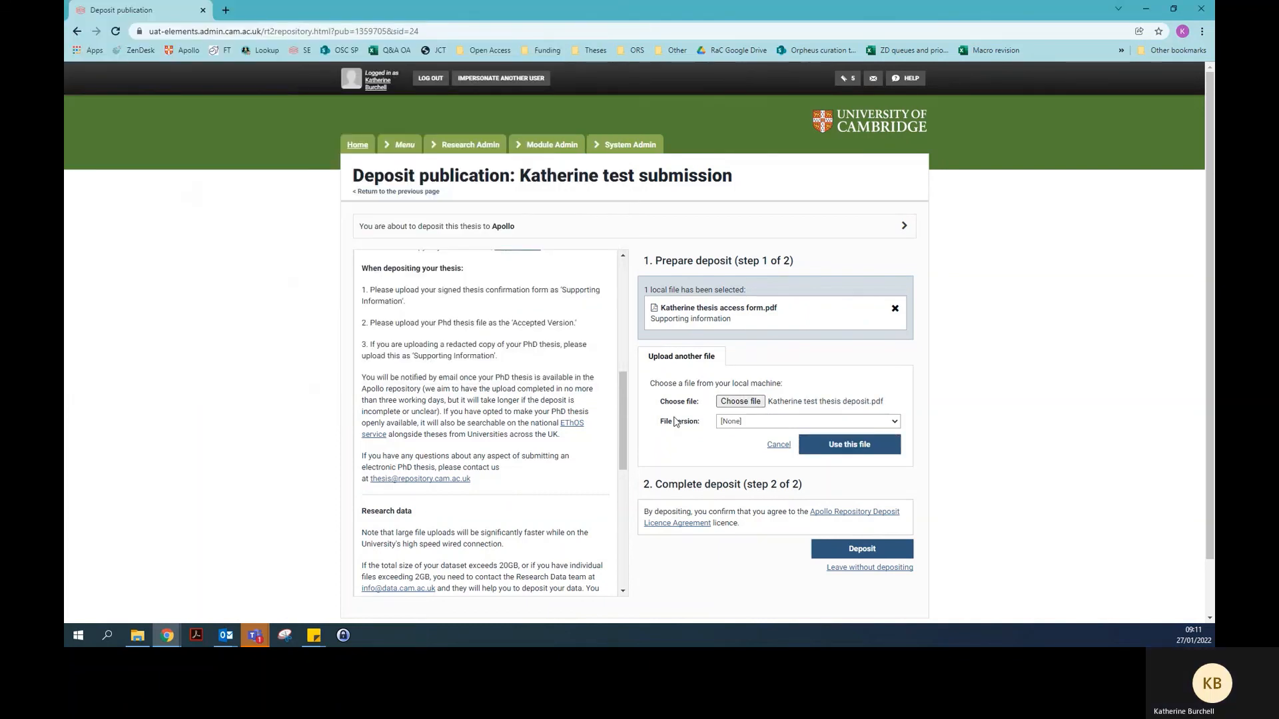
click(746, 423)
click(746, 443)
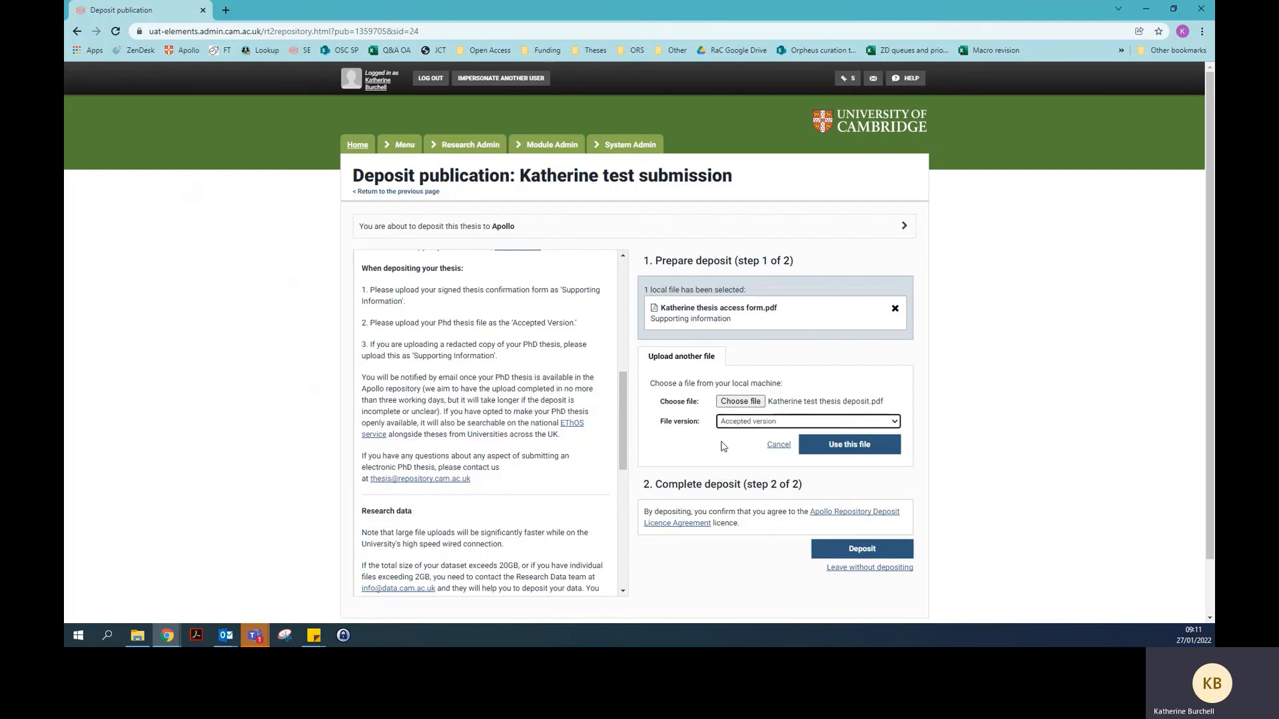
click(845, 457)
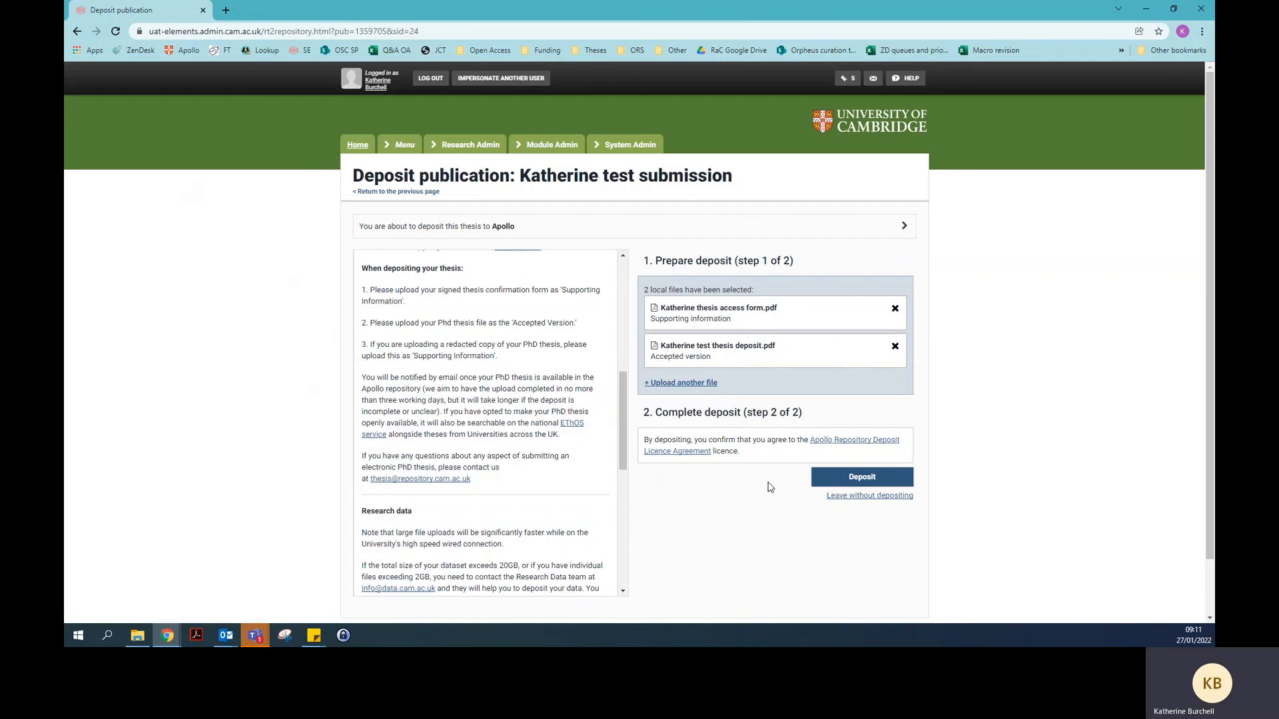
Deposit the access form and thesis PDF to Apollo
click(827, 483)
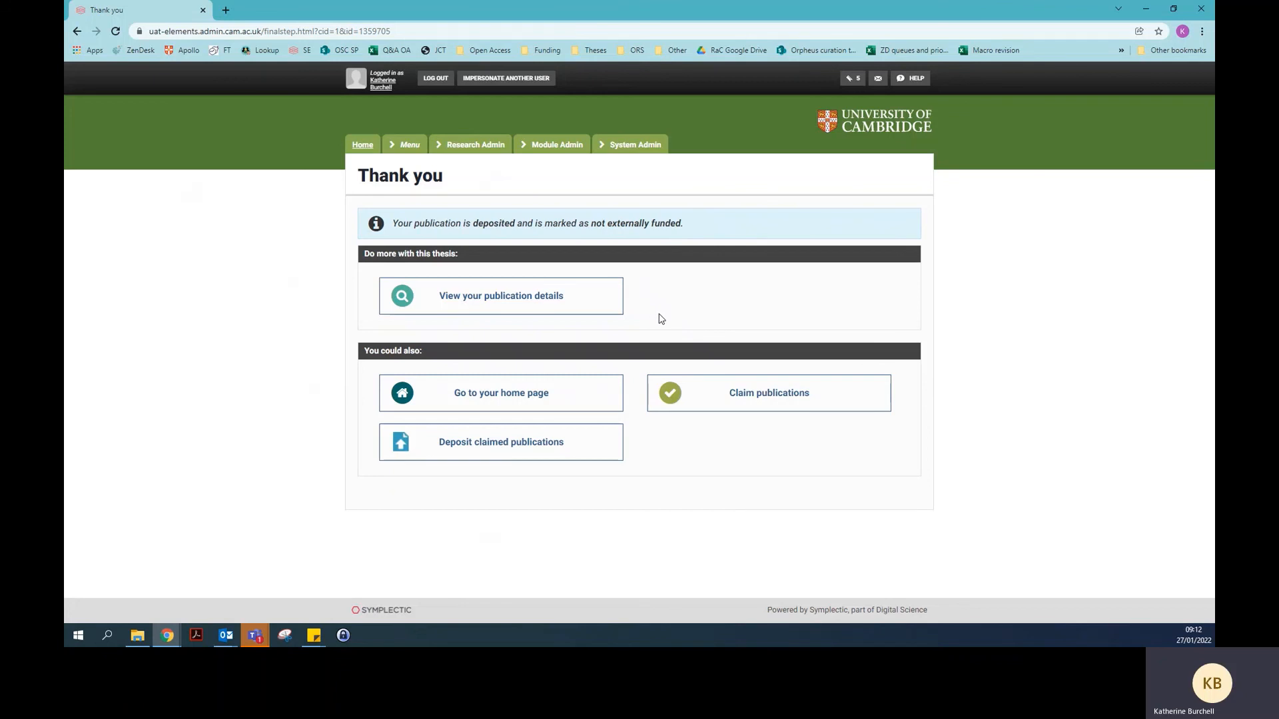
View the publication details and check the thesis PDF is listed in Apollo as Deposited (not live)
click(598, 304)
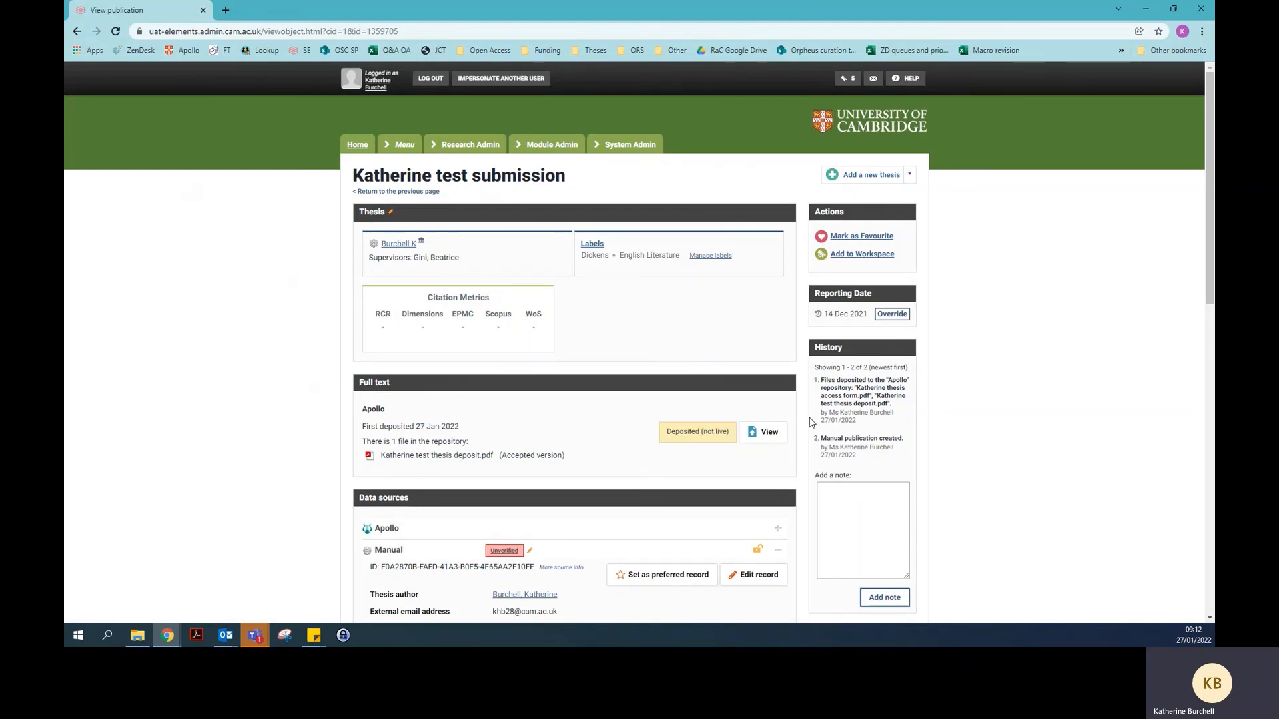
scroll(811, 422, down, 3)
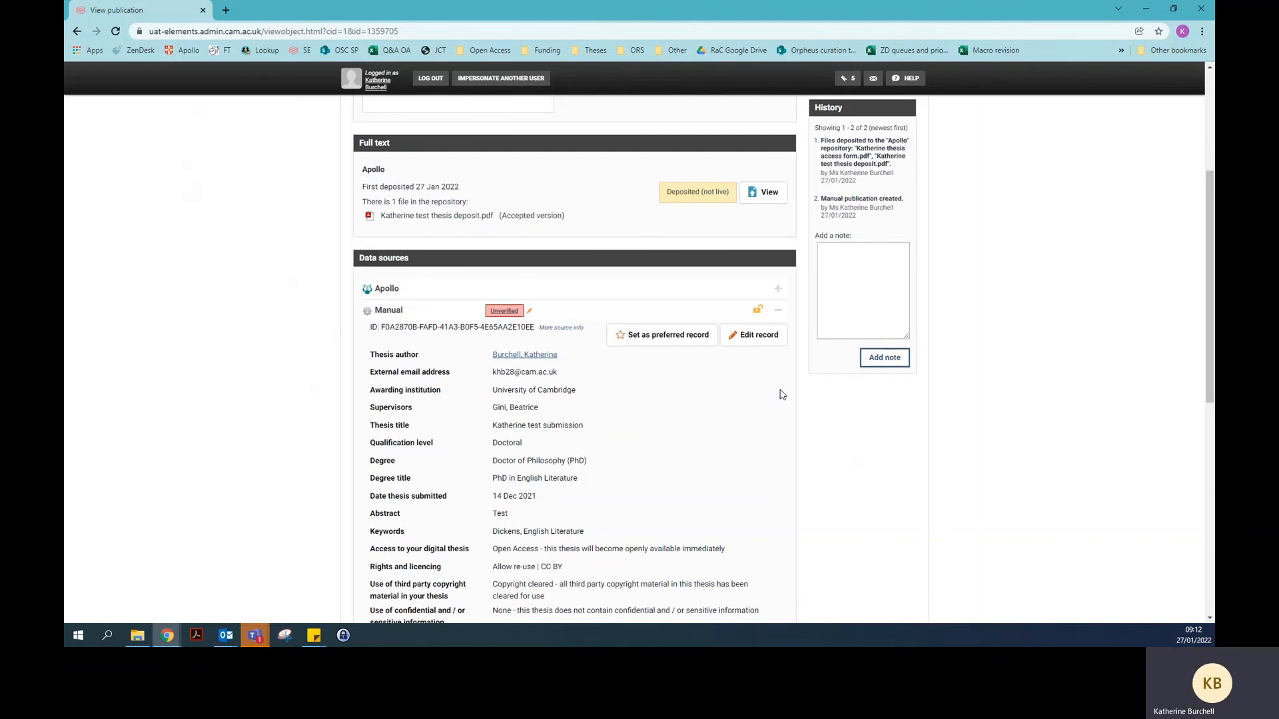
scroll(787, 402, down, 2)
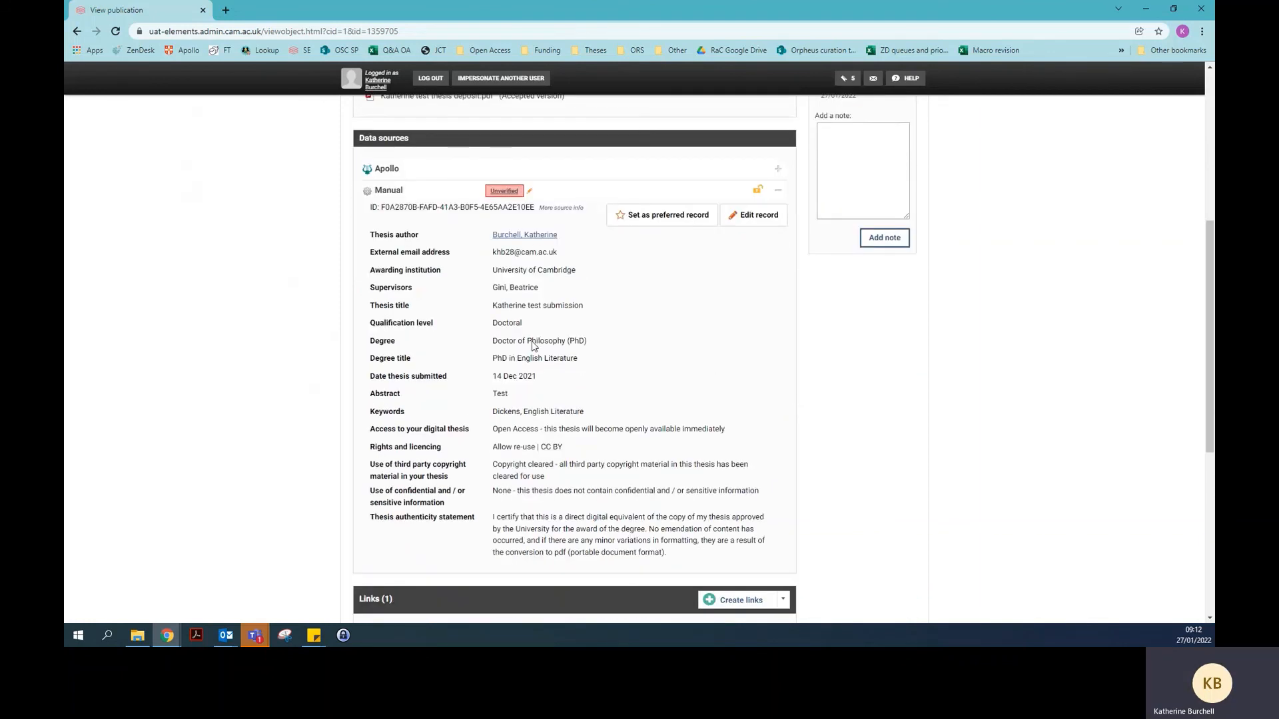